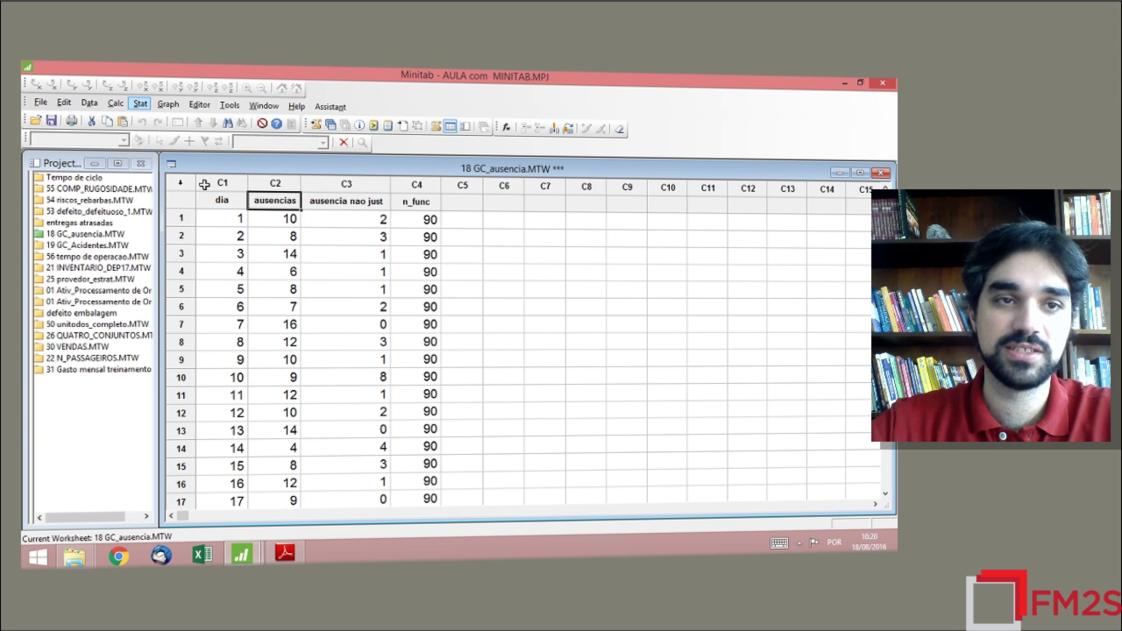
Step: Set up a P attributes control chart with ausencias as the variable and n_func as the subgroup sizes
{"action": "left_click", "coordinate": [139, 105]}
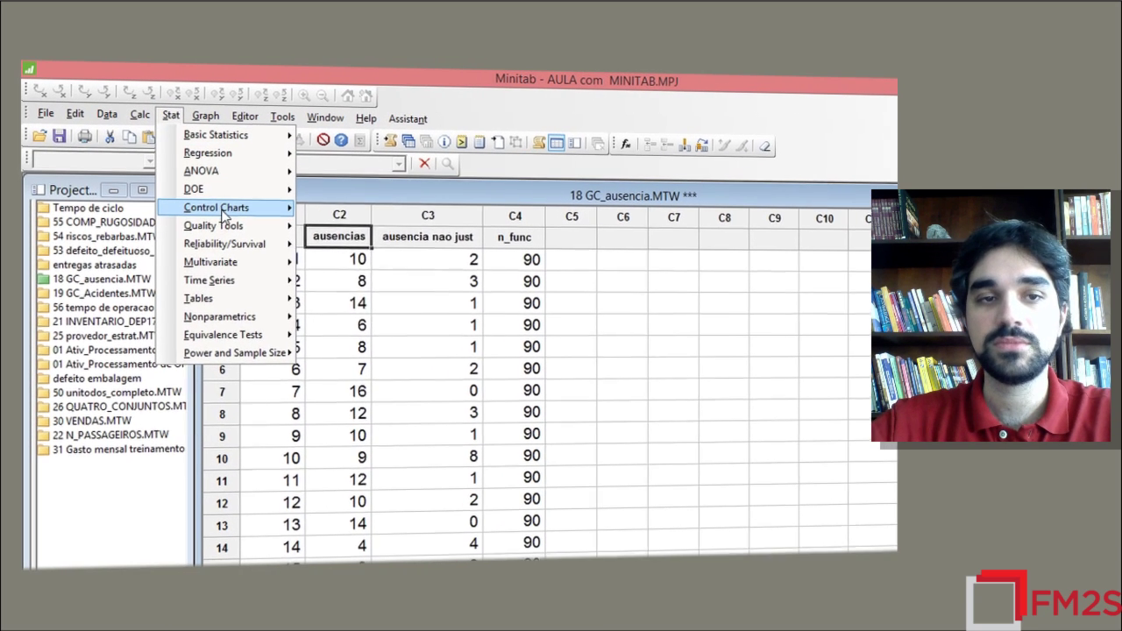
{"action": "mouse_move", "coordinate": [222, 214]}
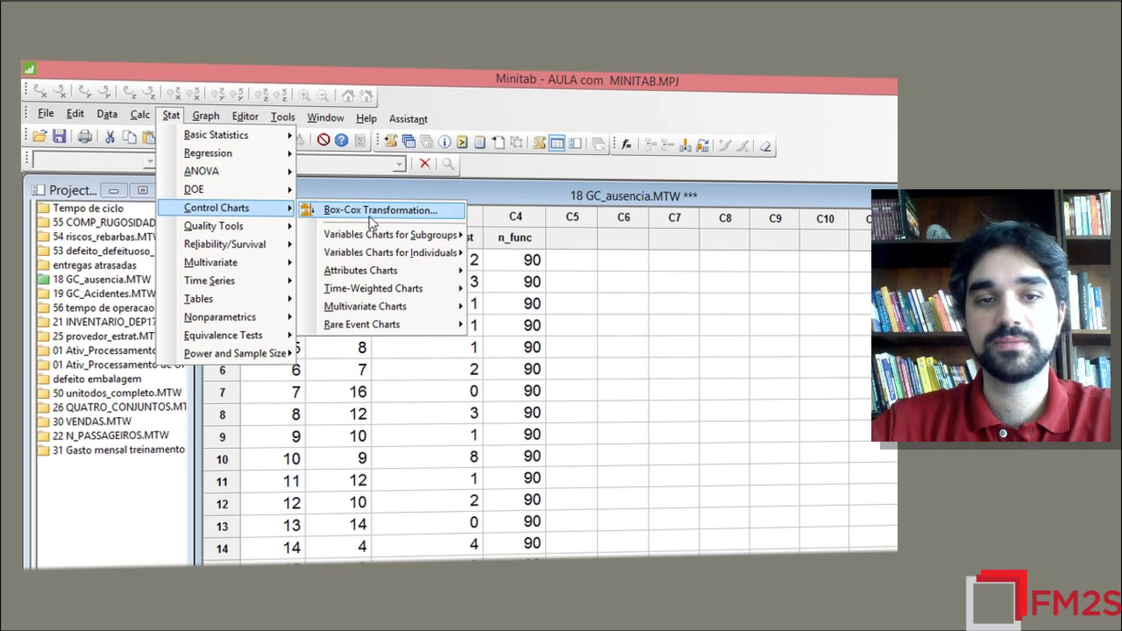
{"action": "mouse_move", "coordinate": [379, 279]}
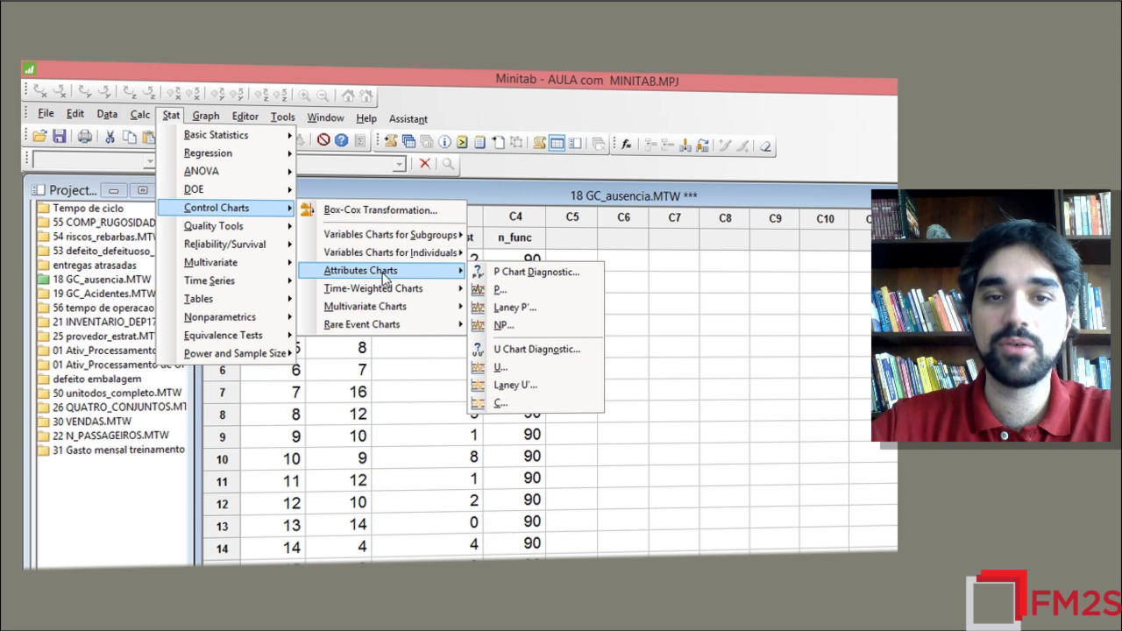
{"action": "left_click", "coordinate": [512, 294]}
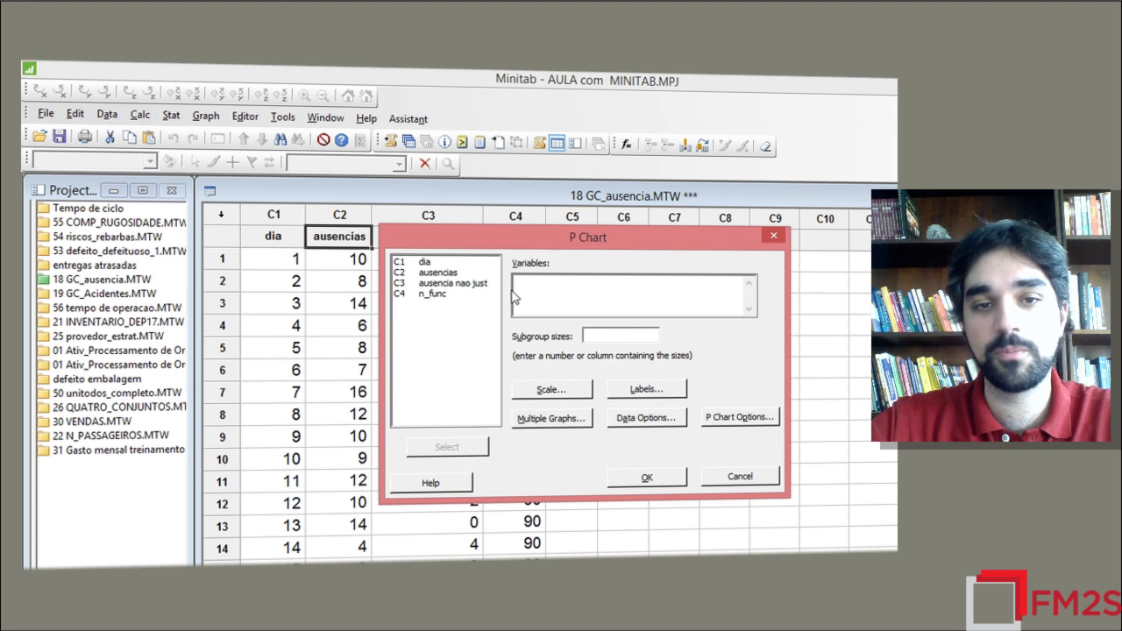
{"action": "double_click", "coordinate": [456, 275]}
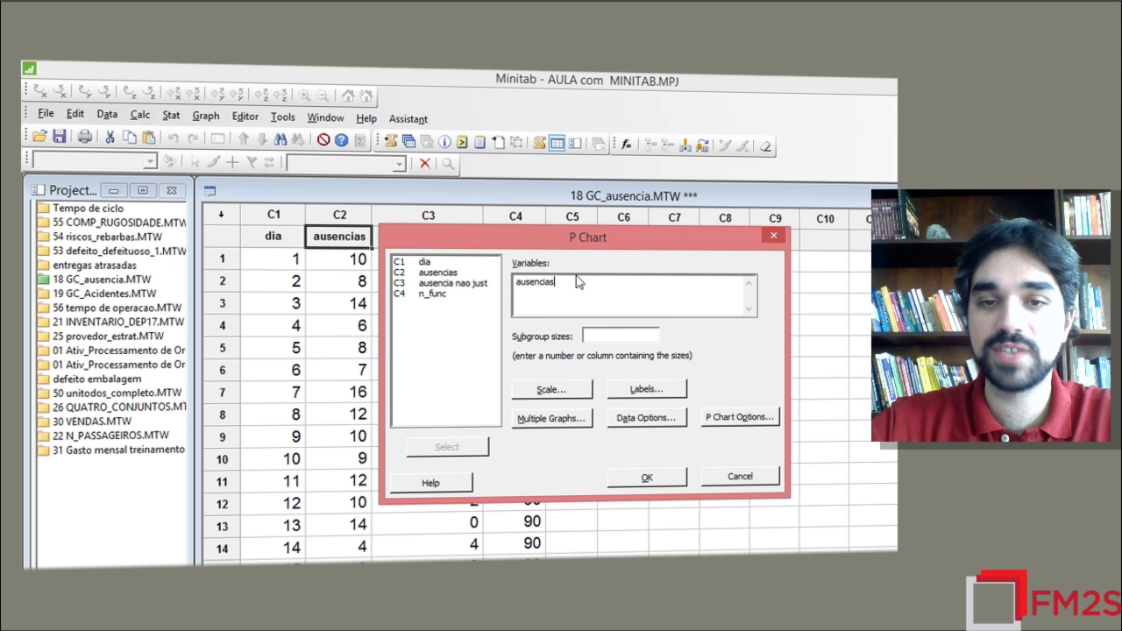
{"action": "left_click_drag", "start_coordinate": [624, 245], "coordinate": [813, 209]}
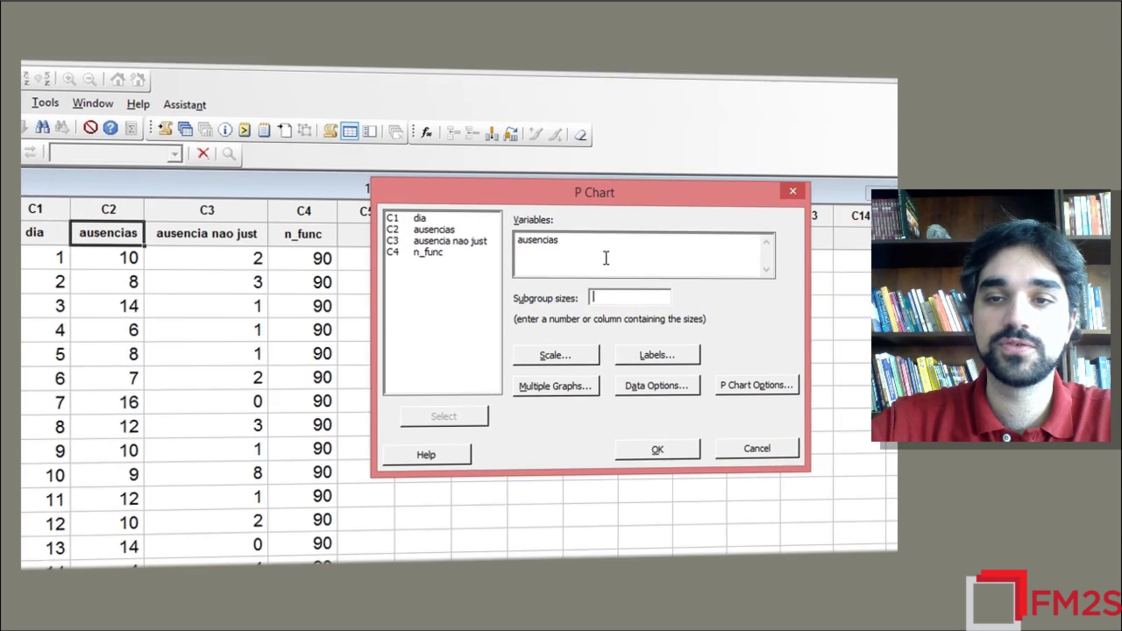
{"action": "left_click", "coordinate": [638, 254]}
{"action": "double_click", "coordinate": [368, 256]}
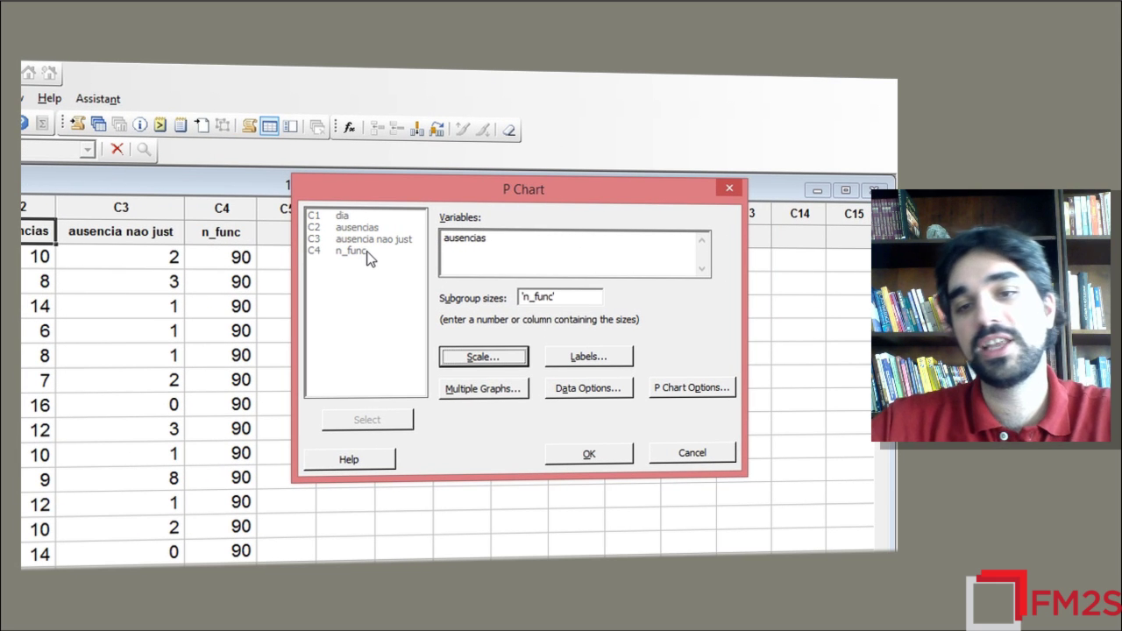
{"action": "left_click", "coordinate": [256, 304]}
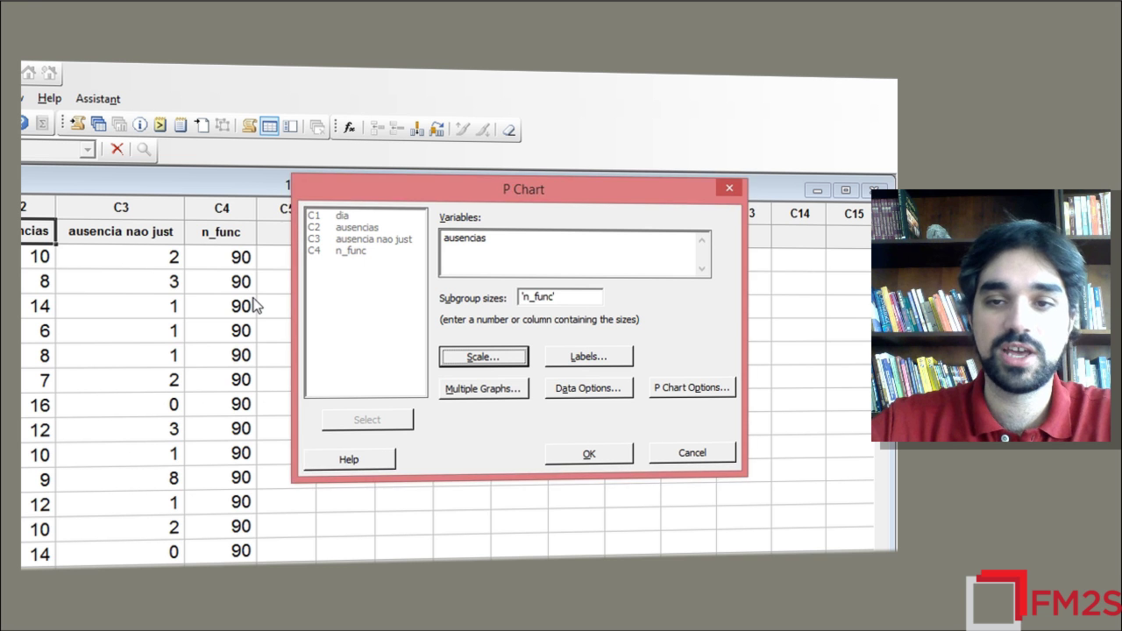
{"action": "left_click_drag", "start_coordinate": [619, 191], "coordinate": [514, 217]}
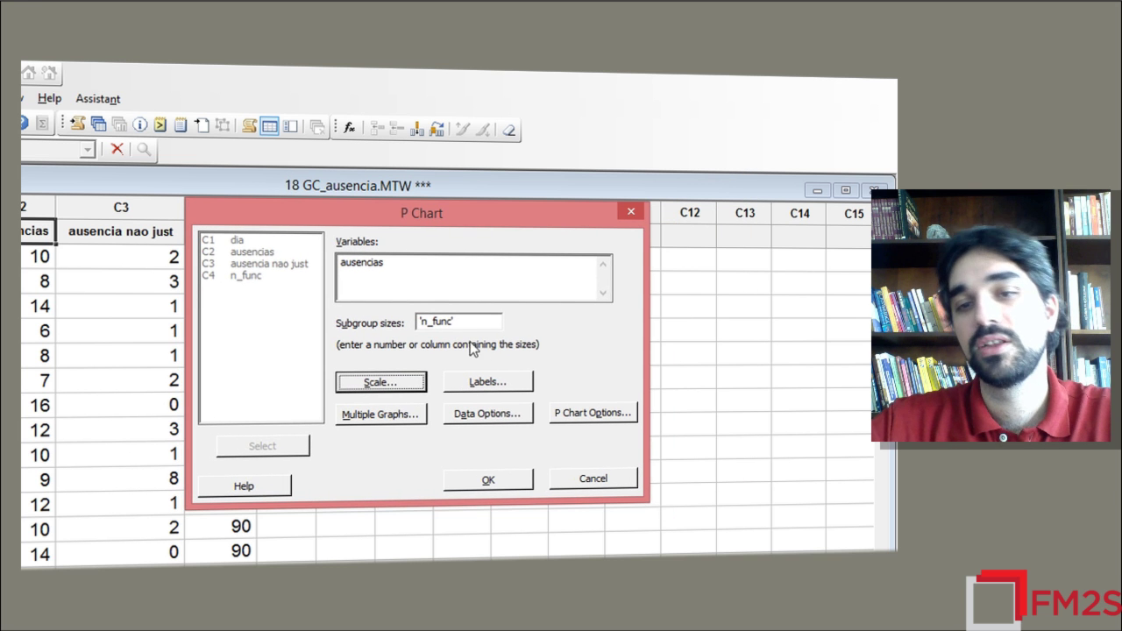
Step: Set the P chart's X scale to Stamp, using dia as the stamp column
{"action": "left_click", "coordinate": [381, 383]}
{"action": "left_click", "coordinate": [390, 282]}
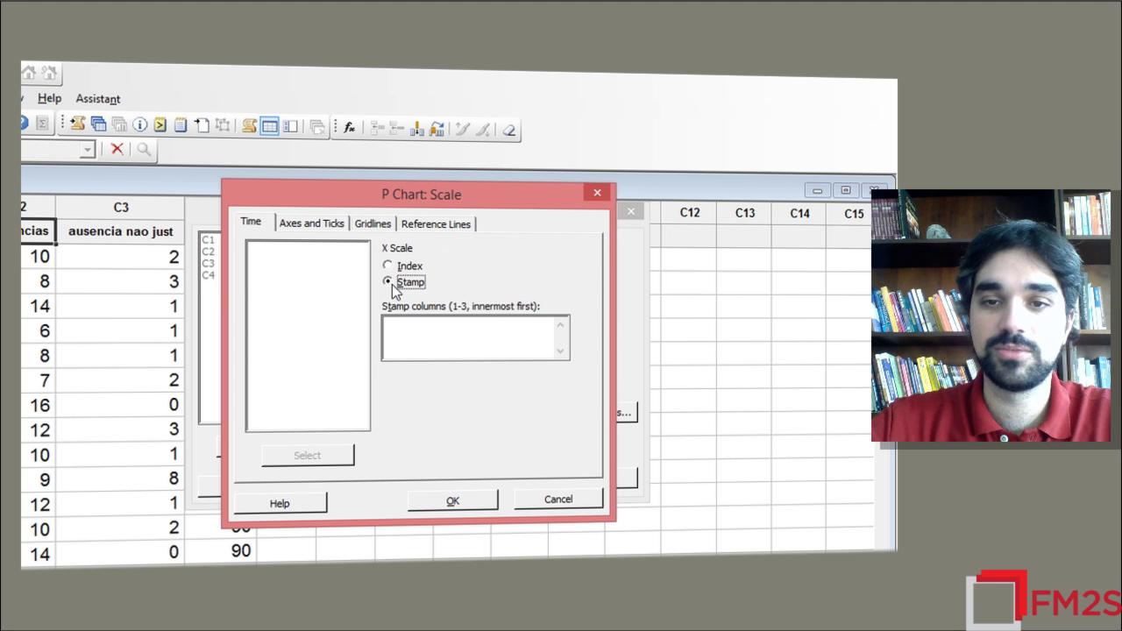
{"action": "left_click", "coordinate": [413, 340]}
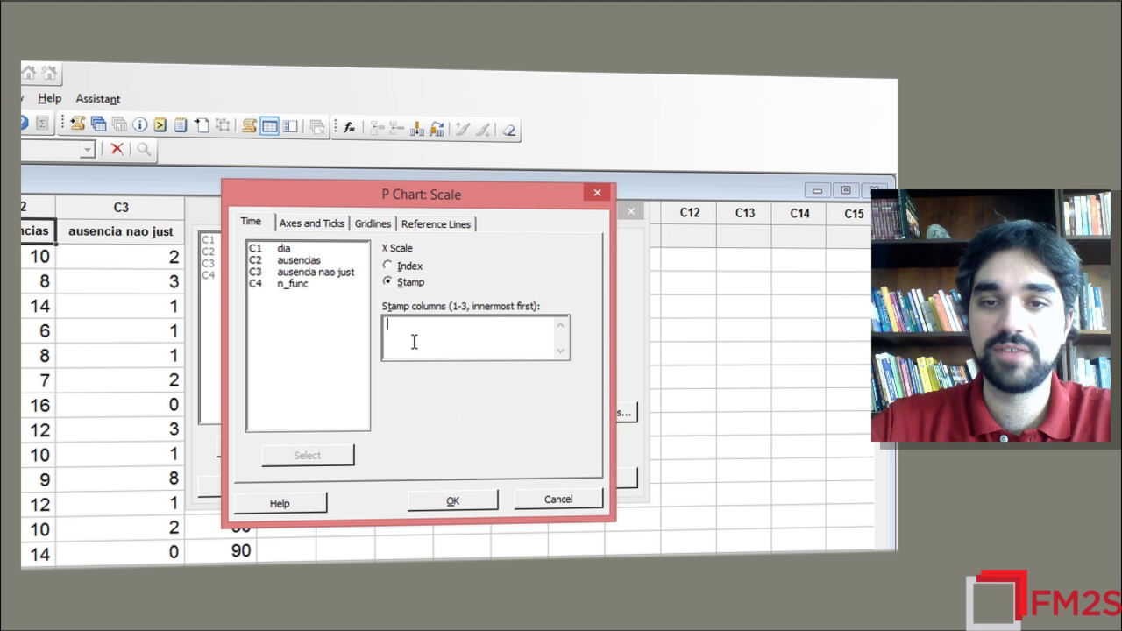
{"action": "left_click", "coordinate": [305, 284]}
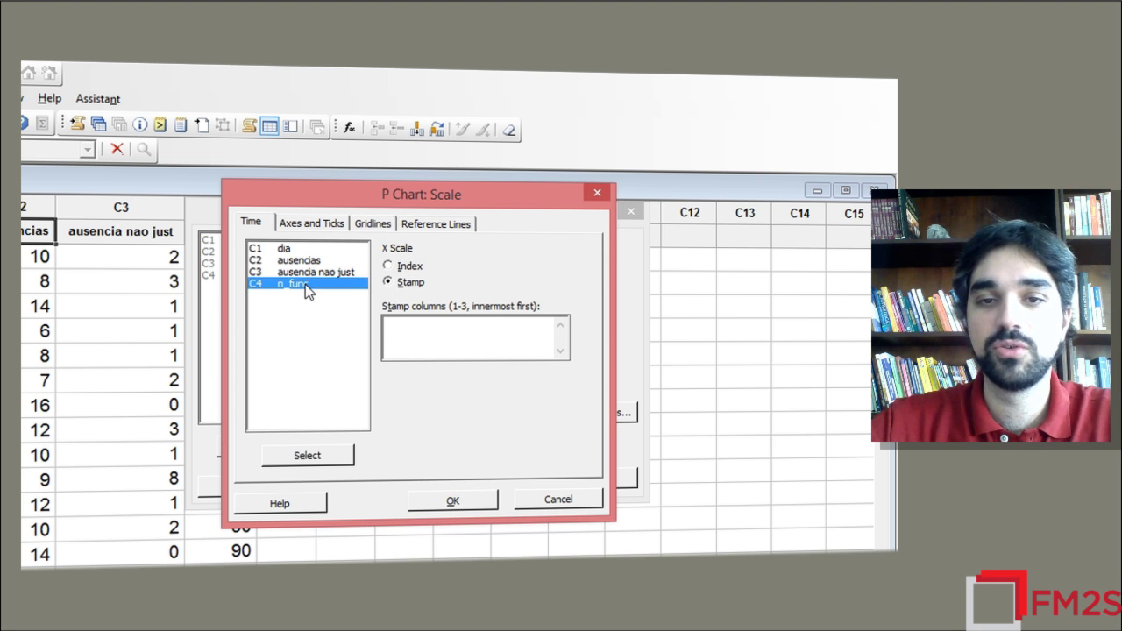
{"action": "left_click", "coordinate": [455, 353]}
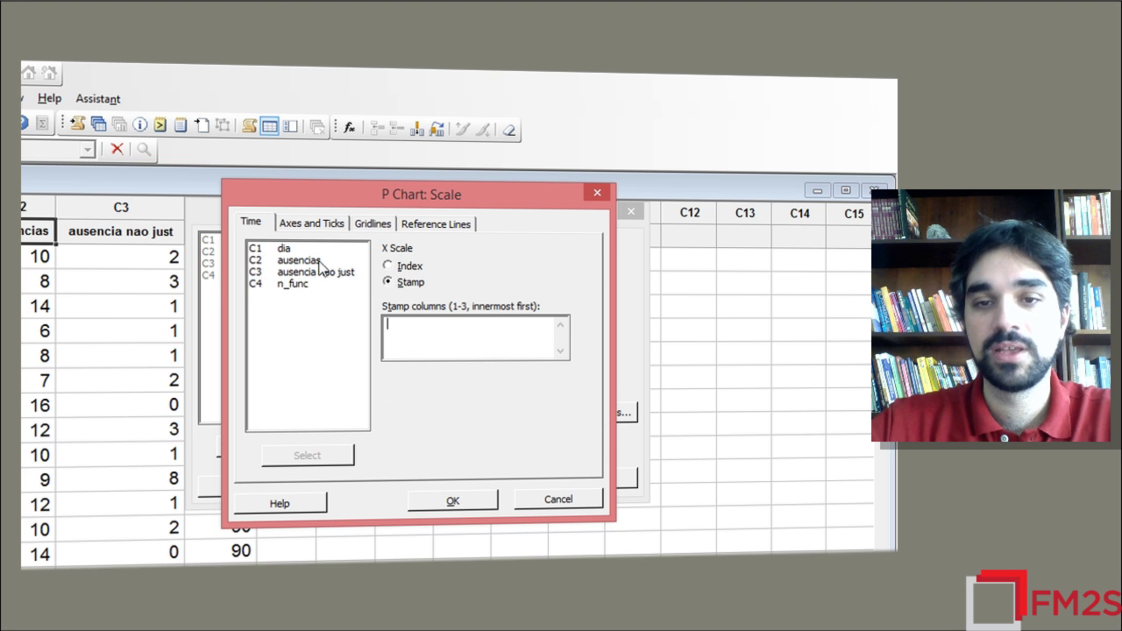
{"action": "double_click", "coordinate": [289, 248]}
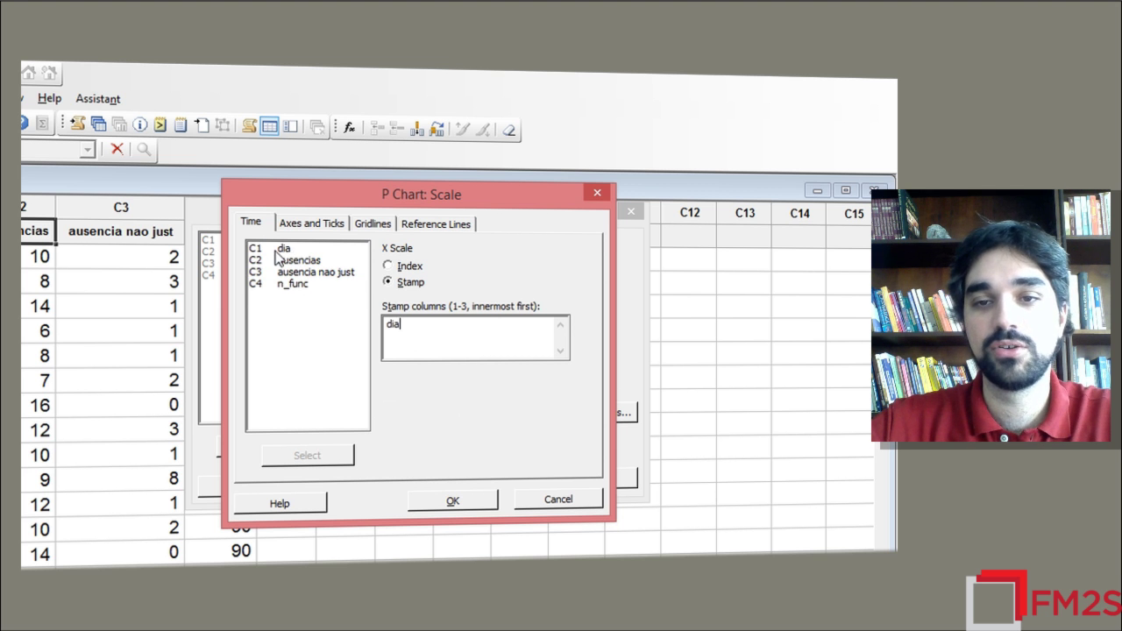
{"action": "left_click", "coordinate": [453, 500]}
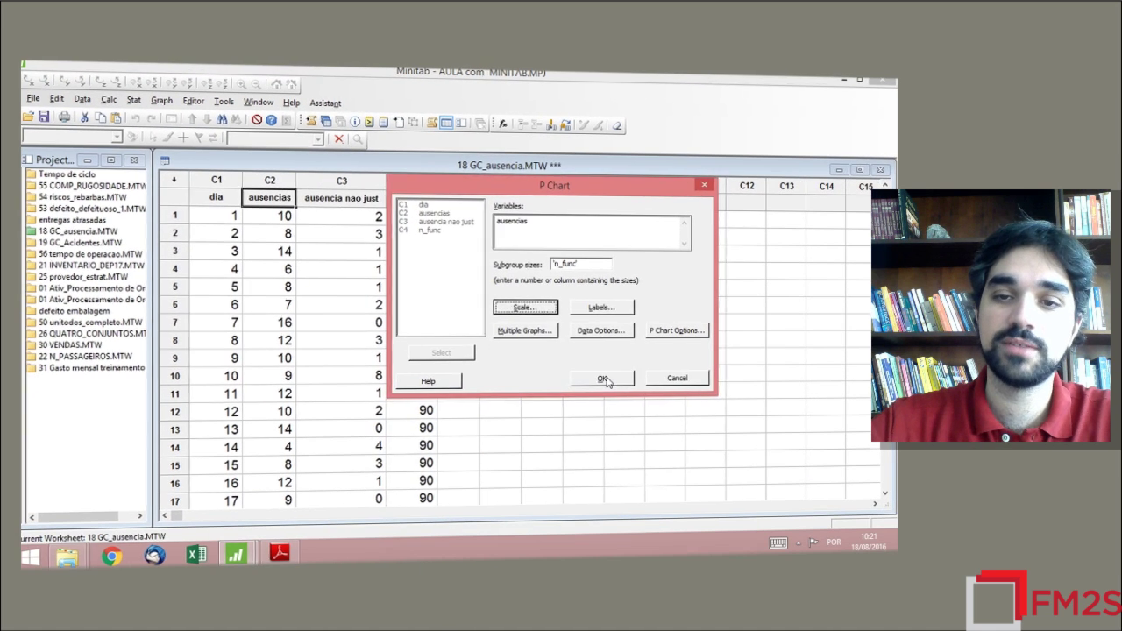
Step: Generate the P chart of ausencias and maximize its window to examine the plotted points
{"action": "left_click", "coordinate": [603, 381]}
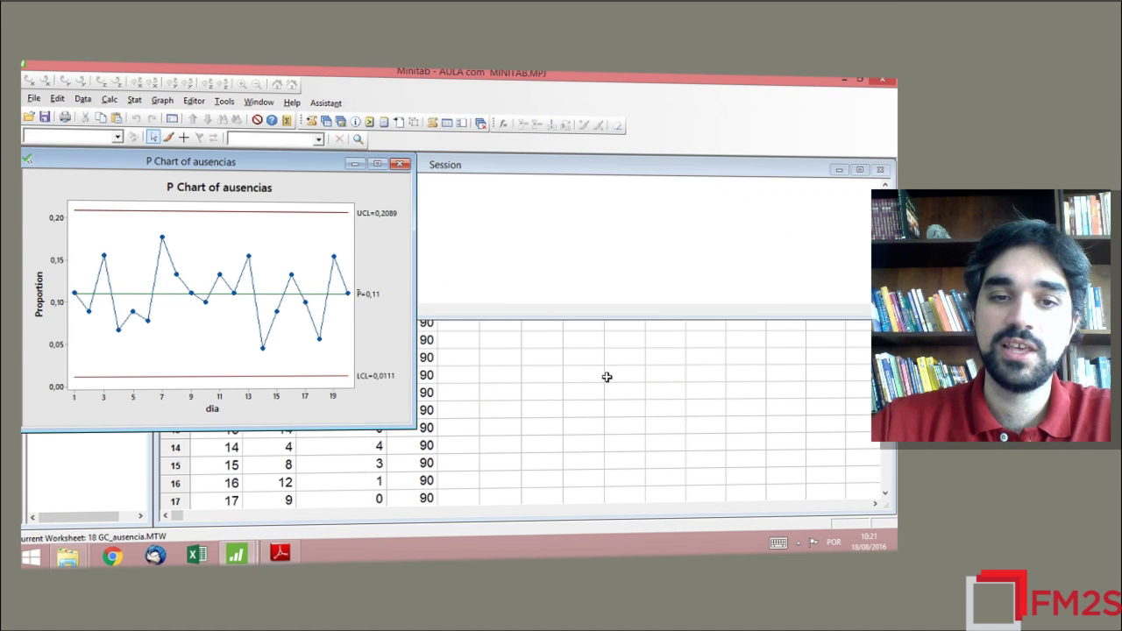
{"action": "left_click_drag", "start_coordinate": [301, 167], "coordinate": [668, 174]}
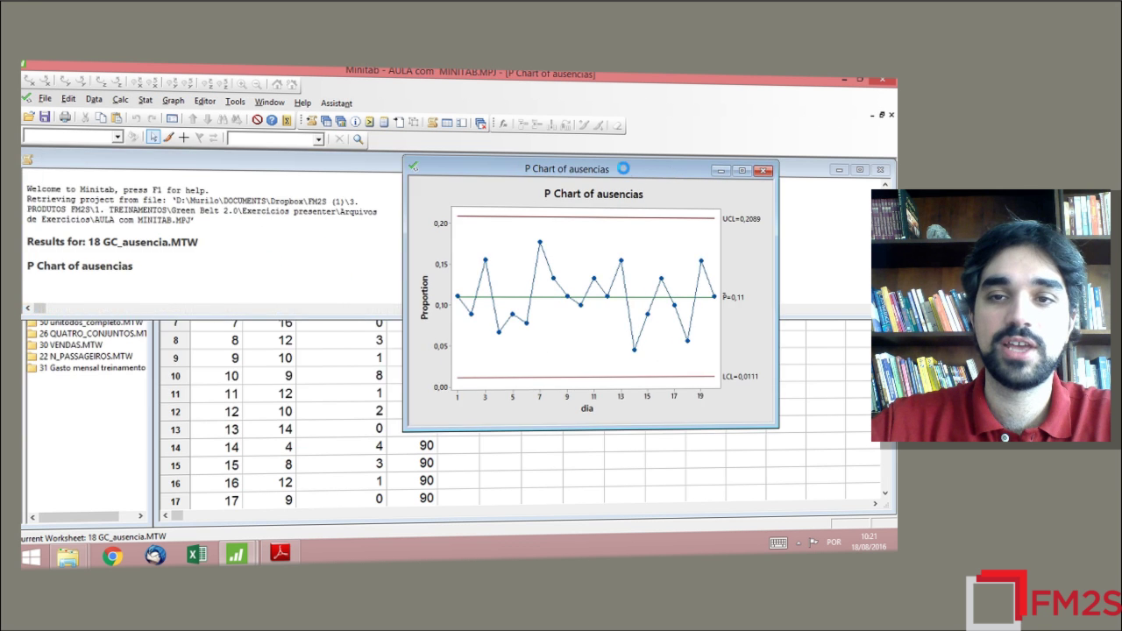
{"action": "double_click", "coordinate": [625, 173]}
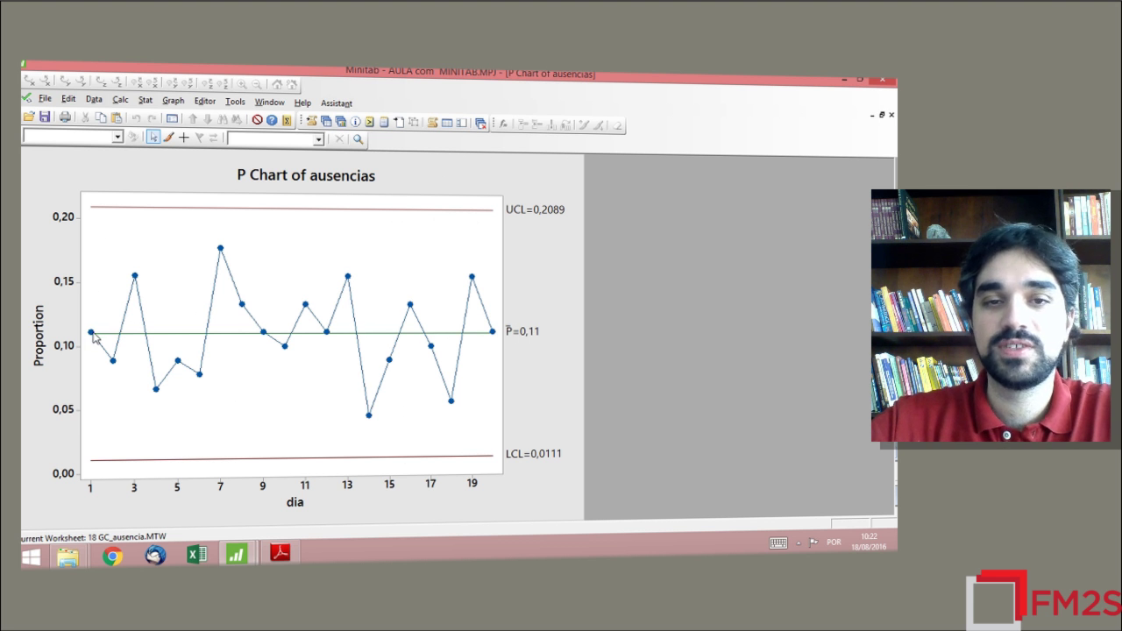
{"action": "mouse_move", "coordinate": [95, 339]}
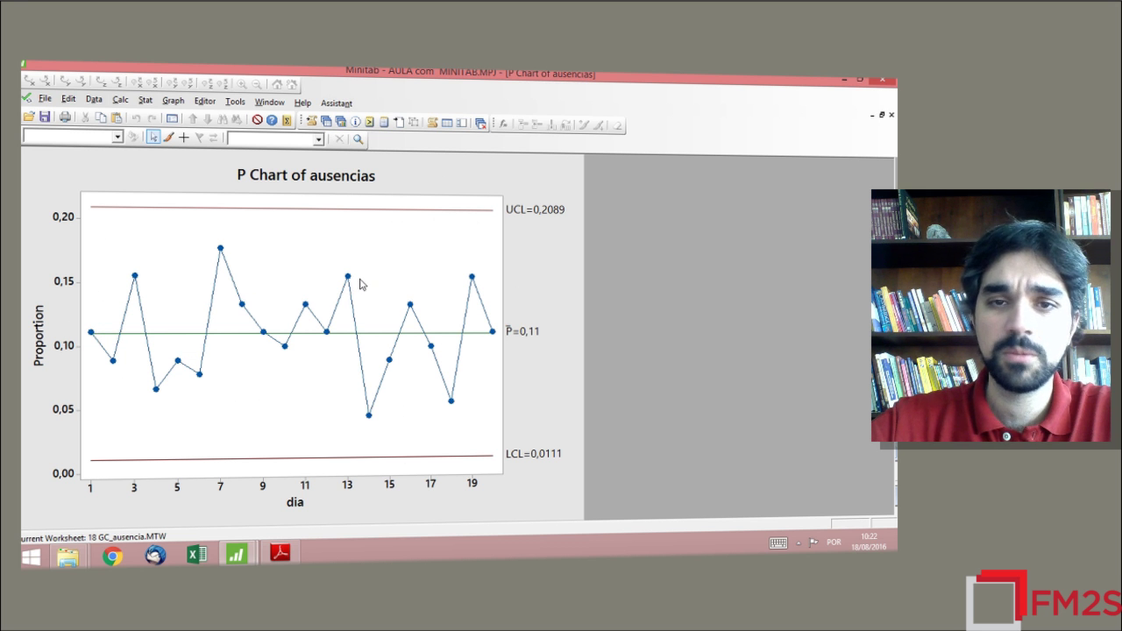
Step: Return to the worksheet and create a P chart of ausencia nao just, keeping n_func as the subgroup sizes
{"action": "left_click", "coordinate": [331, 122]}
{"action": "left_click", "coordinate": [338, 123]}
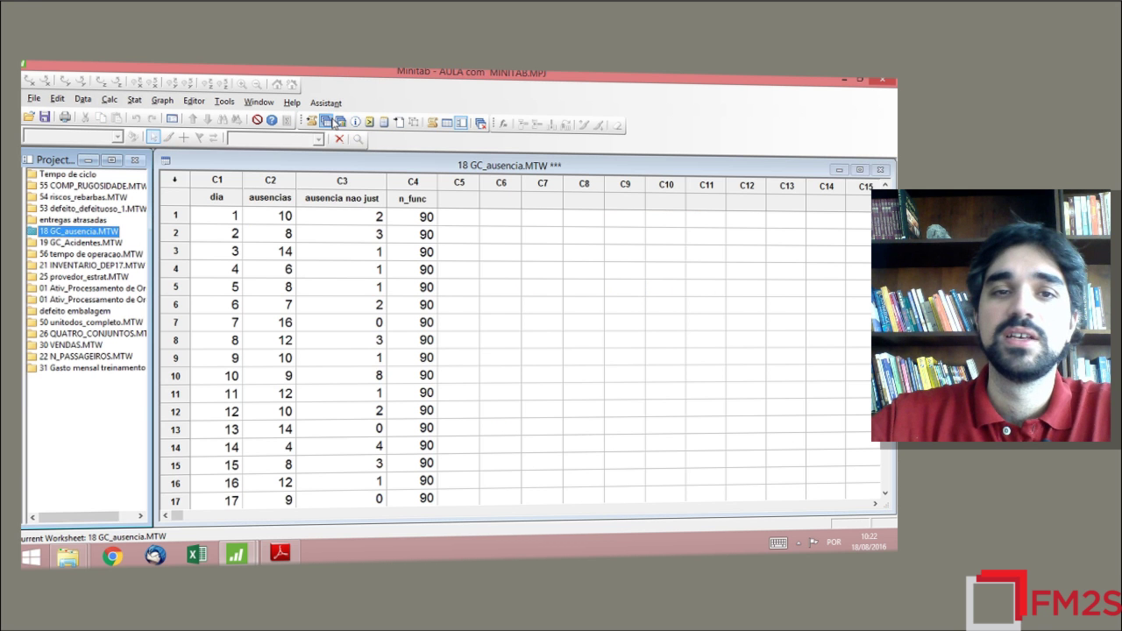
{"action": "left_click", "coordinate": [353, 181]}
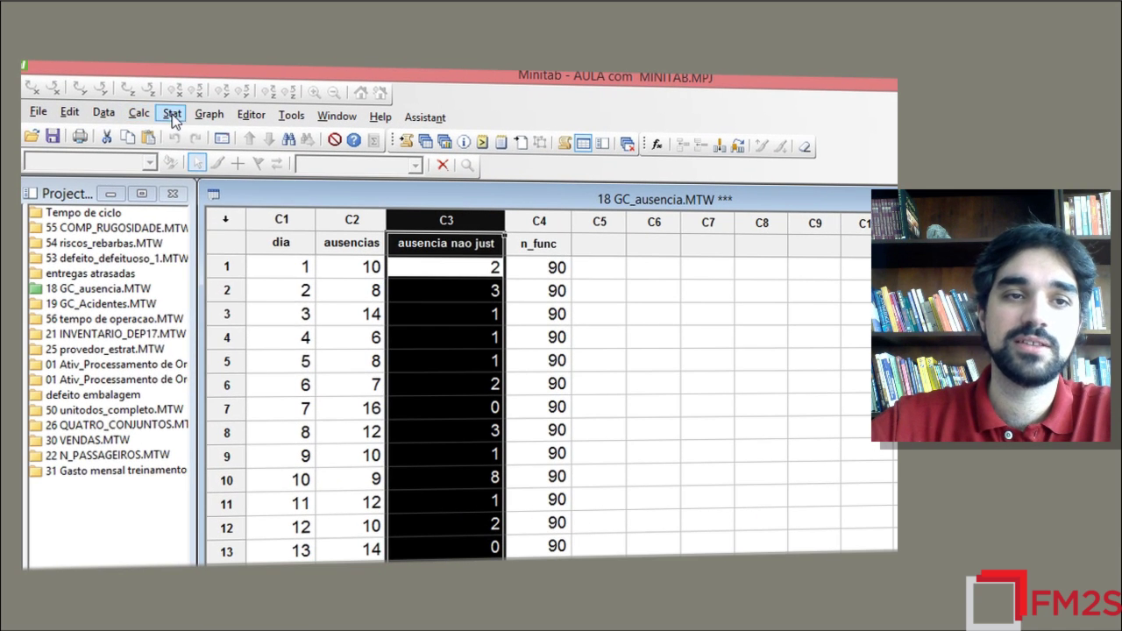
{"action": "left_click", "coordinate": [172, 115]}
{"action": "mouse_move", "coordinate": [217, 215]}
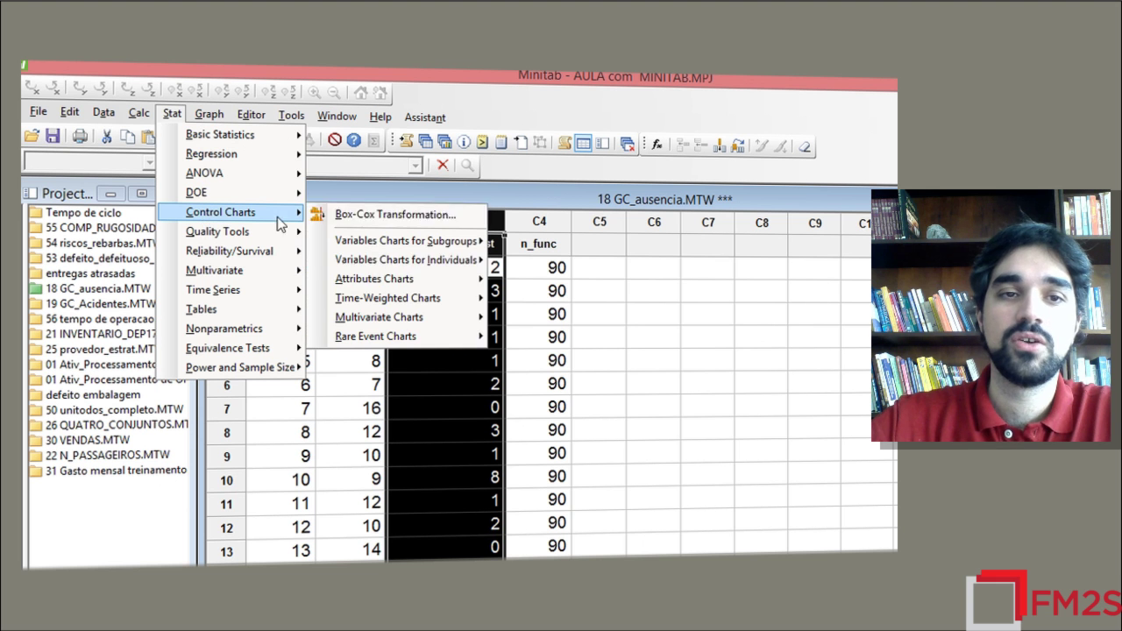
{"action": "mouse_move", "coordinate": [369, 285]}
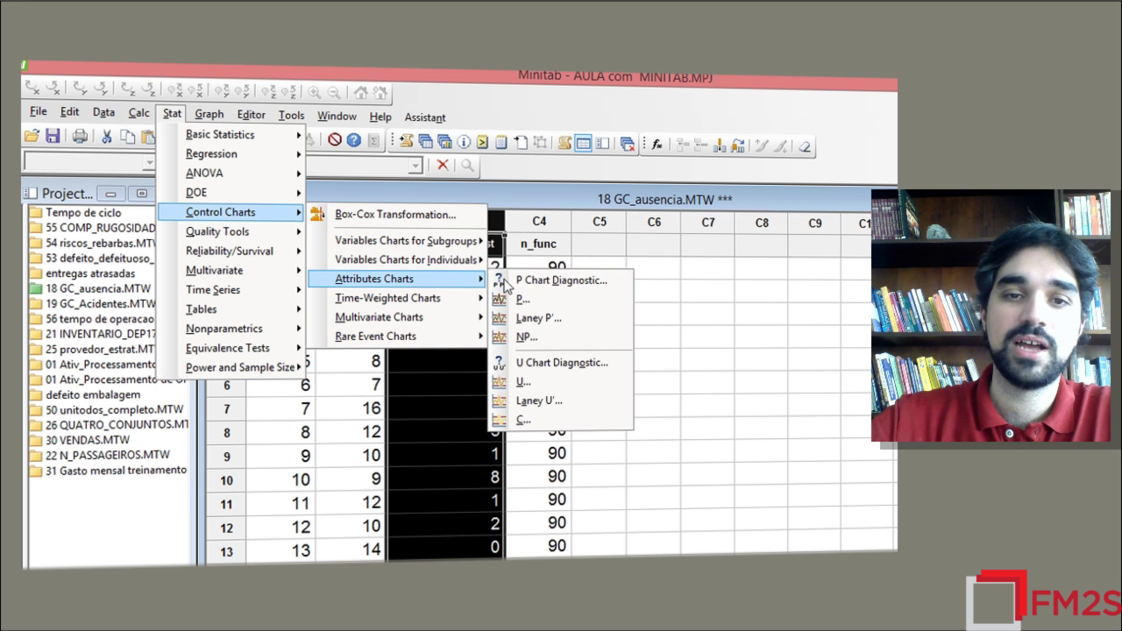
{"action": "left_click", "coordinate": [522, 299]}
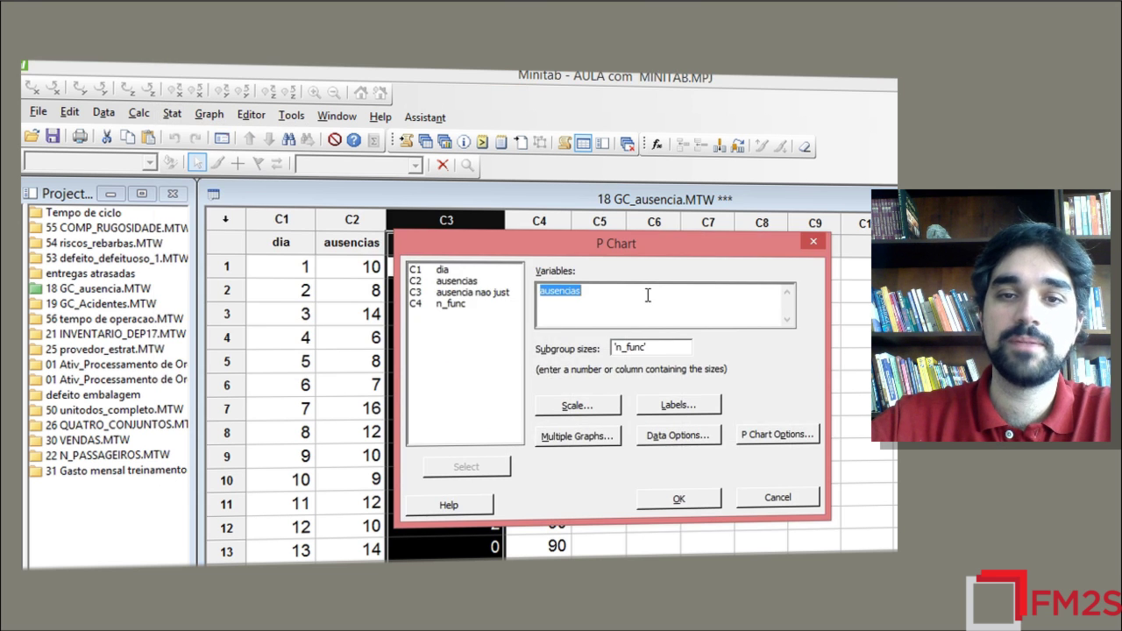
{"action": "double_click", "coordinate": [473, 293]}
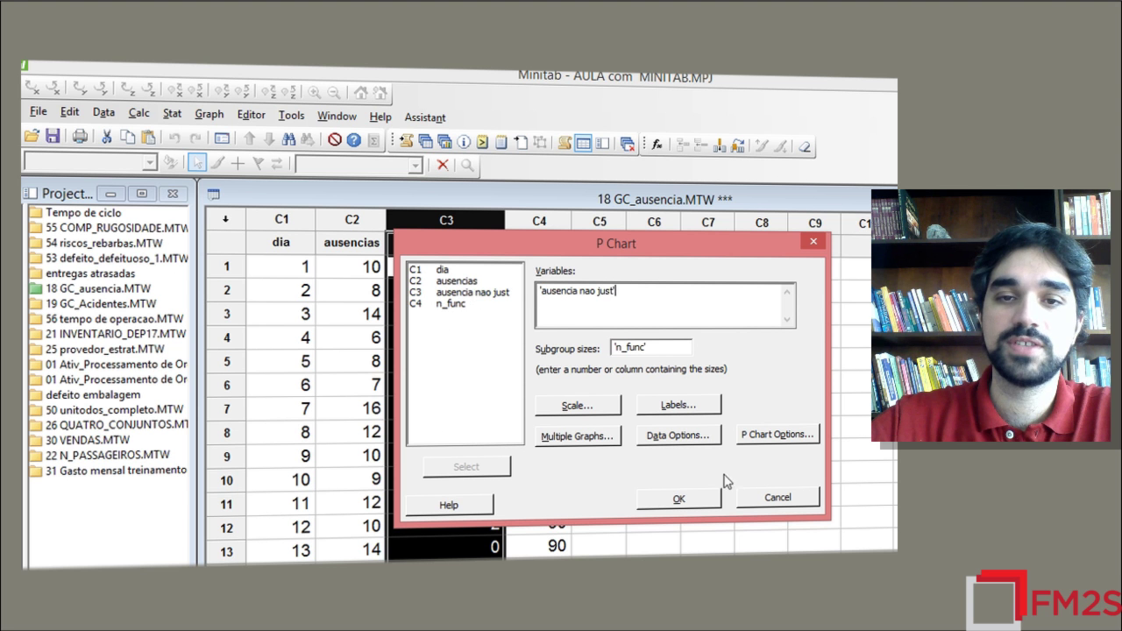
{"action": "left_click", "coordinate": [668, 352]}
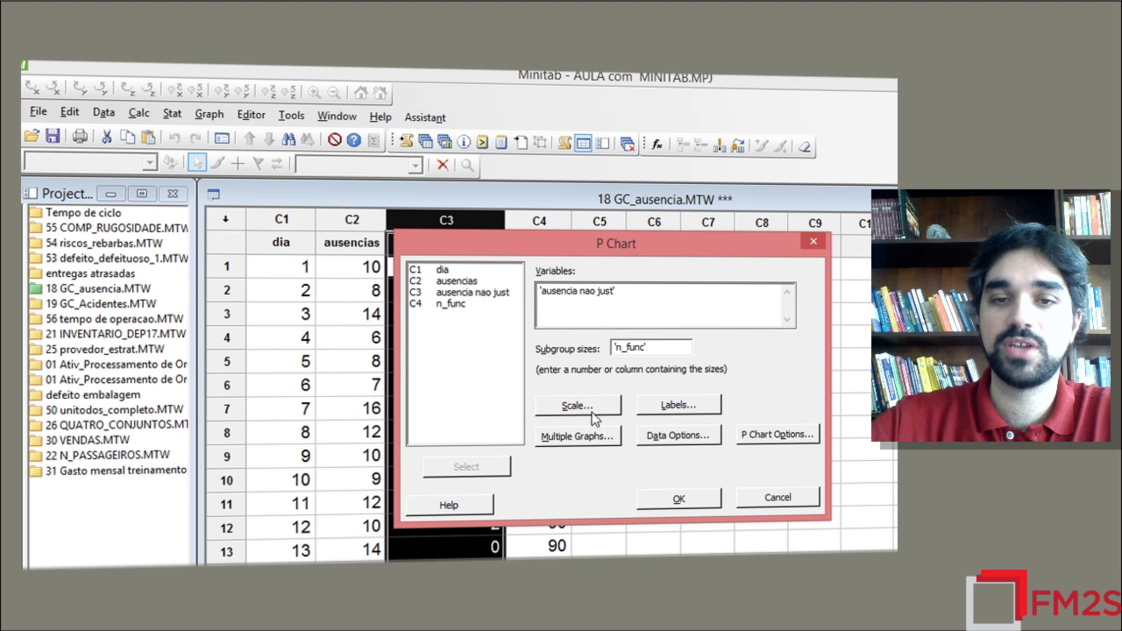
{"action": "left_click", "coordinate": [593, 419]}
{"action": "left_click", "coordinate": [666, 508]}
{"action": "left_click", "coordinate": [668, 503]}
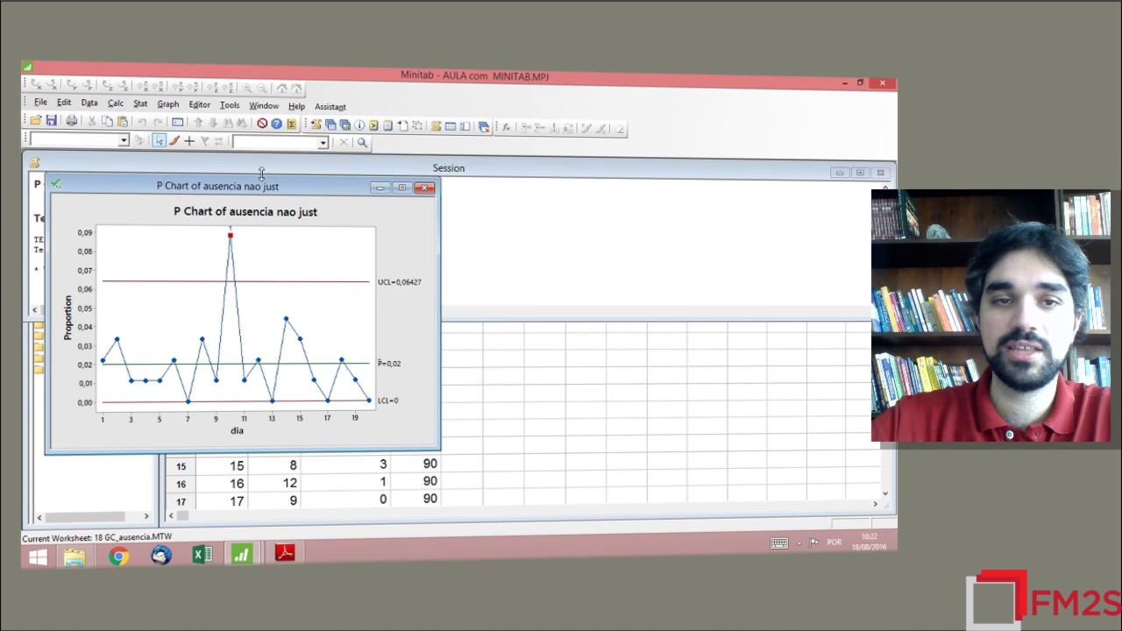
Step: Maximize the P chart of ausencia nao just and examine the point for day 10 against the control limits
{"action": "left_click_drag", "start_coordinate": [261, 184], "coordinate": [443, 186]}
{"action": "double_click", "coordinate": [443, 186]}
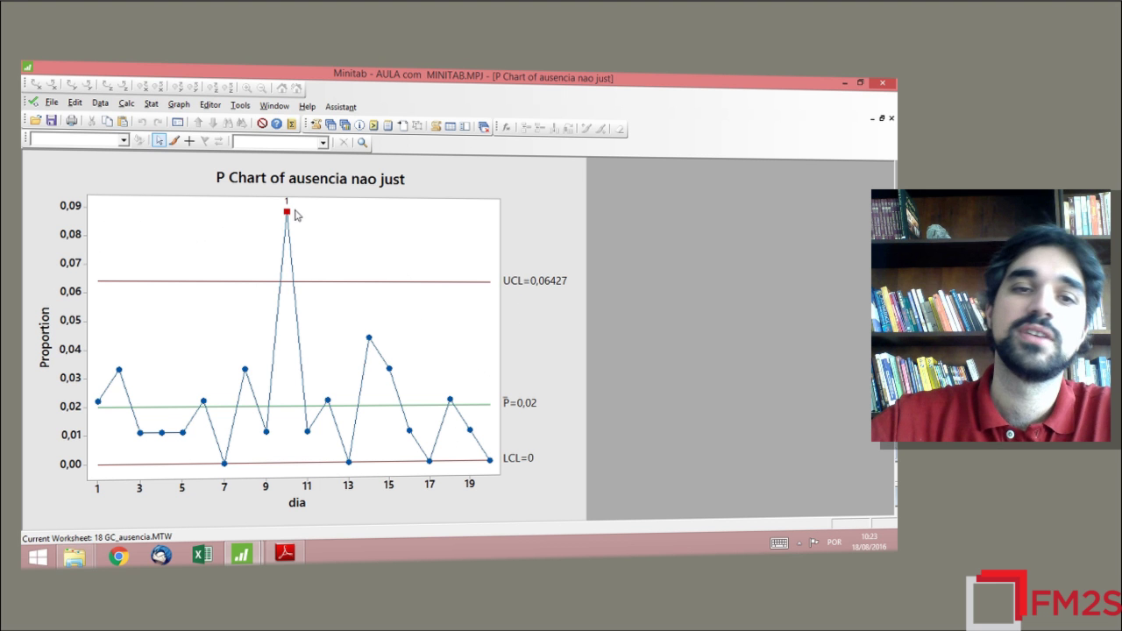
{"action": "mouse_move", "coordinate": [287, 216]}
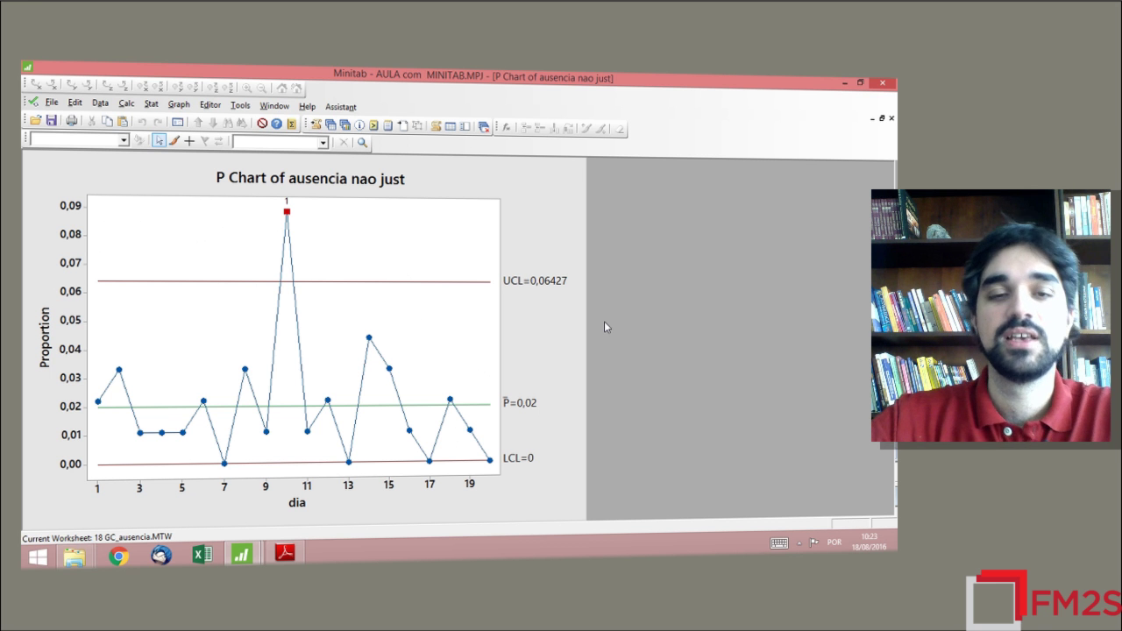
{"action": "mouse_move", "coordinate": [284, 288]}
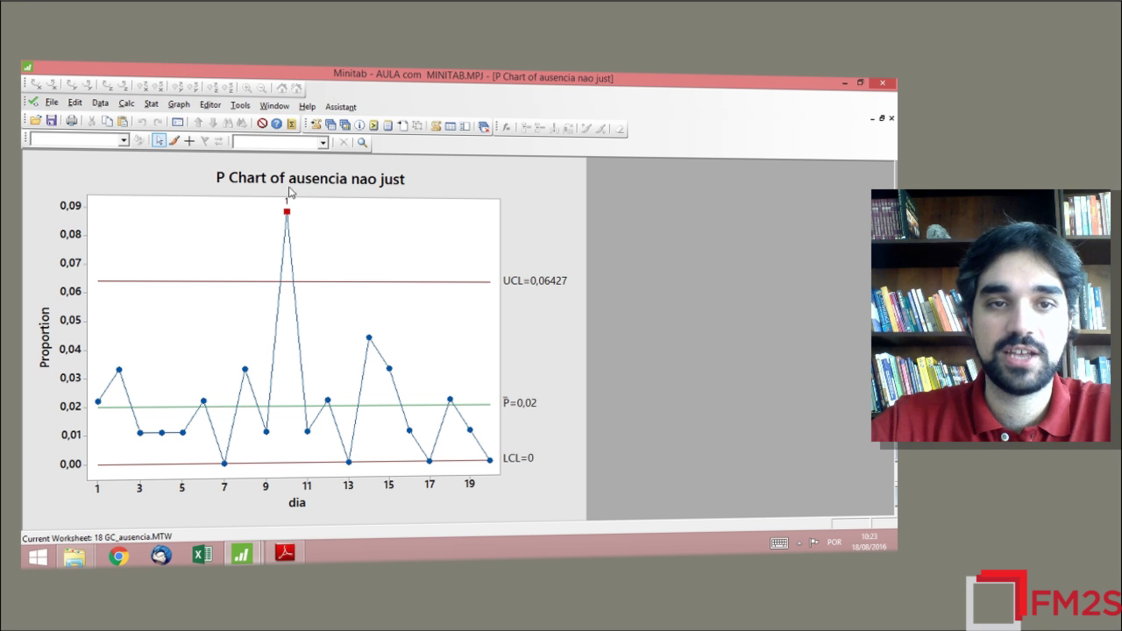
Step: Open the Assistant's control chart selection guide from the worksheet and read its explanation of continuous and attribute data
{"action": "left_click", "coordinate": [330, 126]}
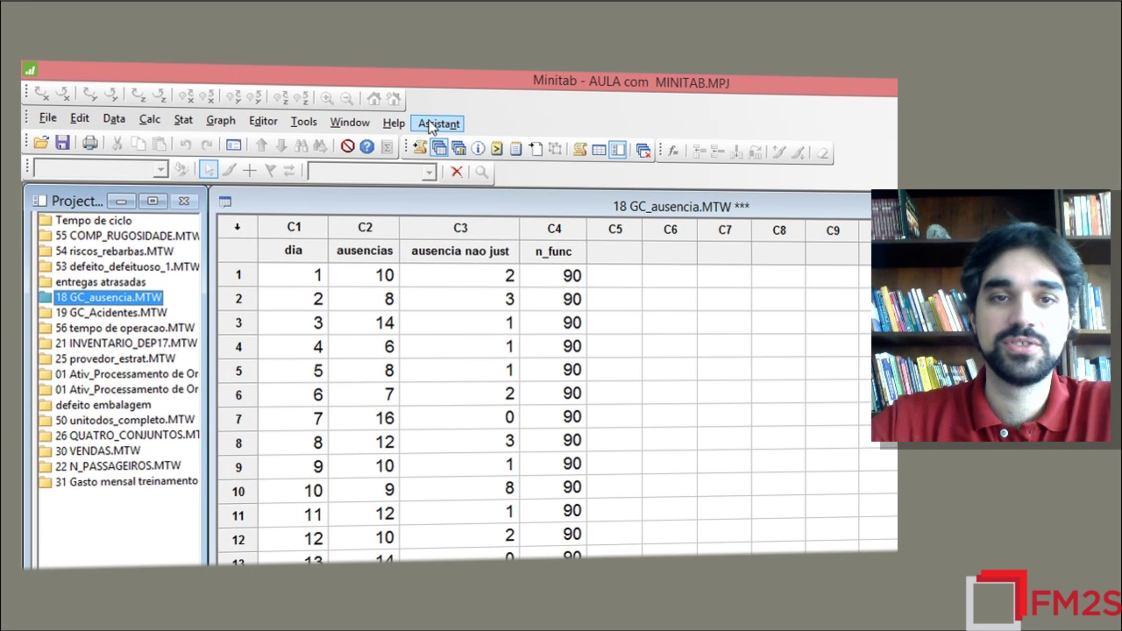
{"action": "left_click", "coordinate": [431, 125]}
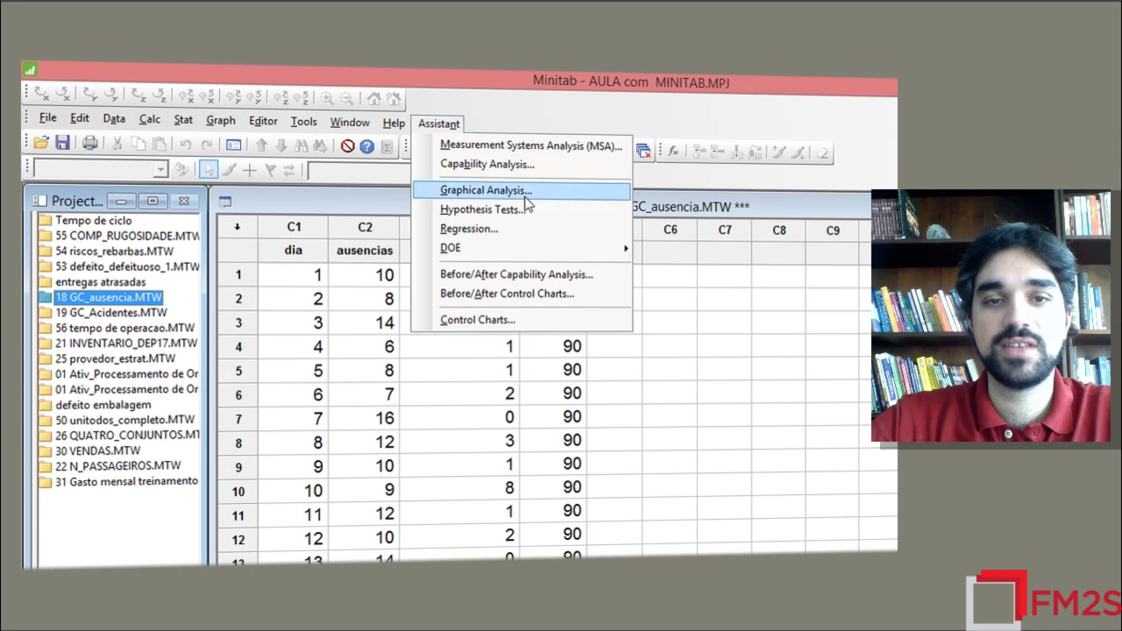
{"action": "left_click", "coordinate": [524, 319]}
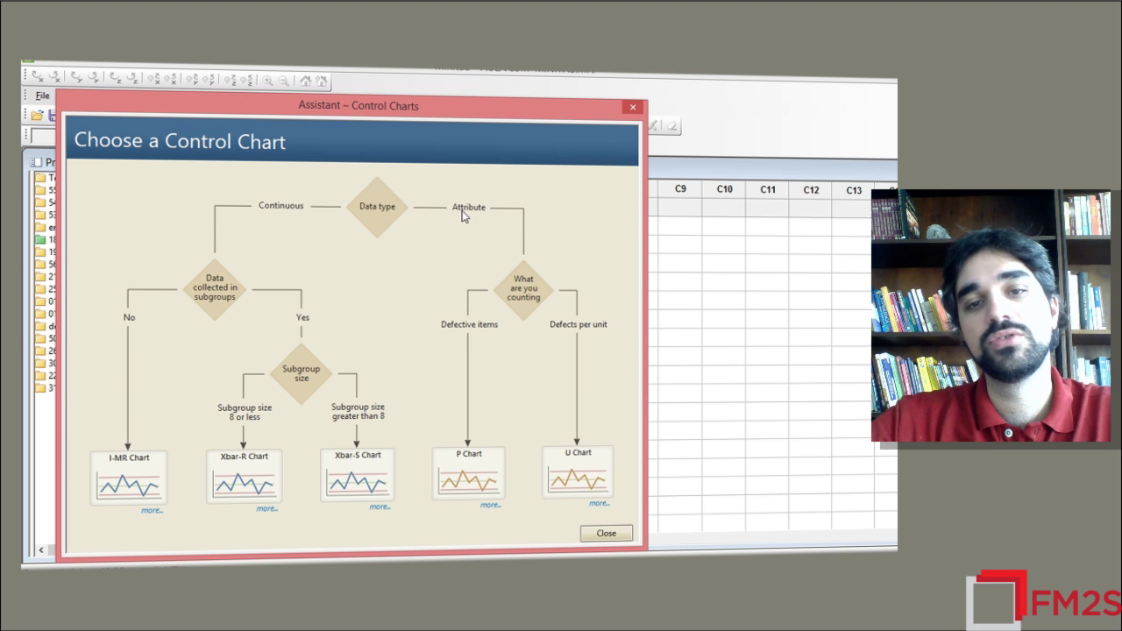
{"action": "left_click", "coordinate": [375, 205]}
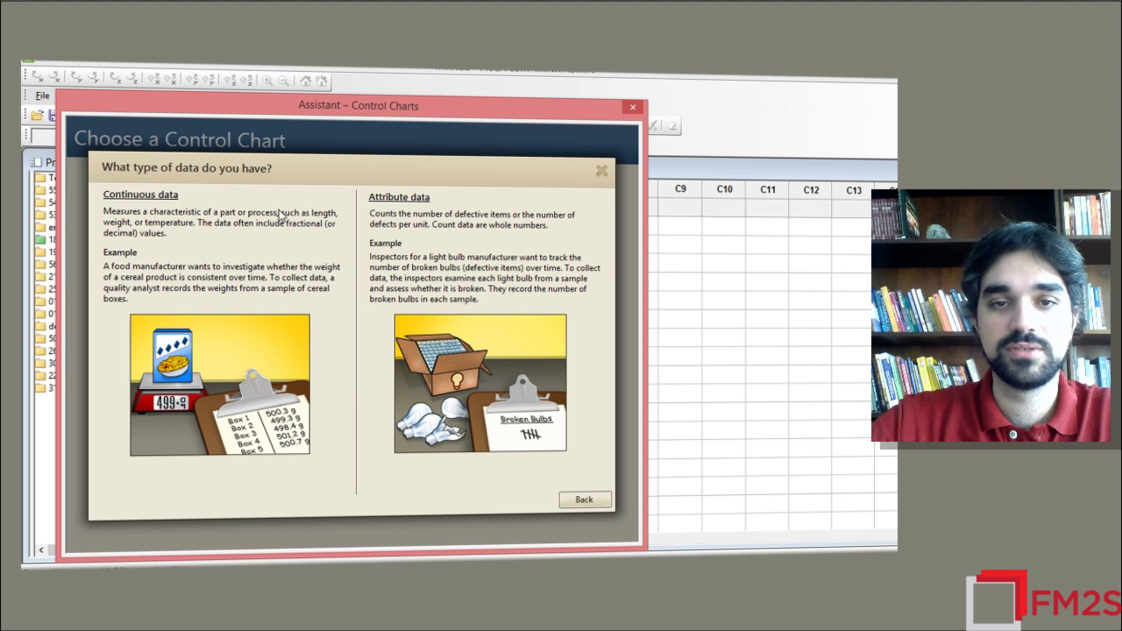
{"action": "left_click", "coordinate": [596, 503]}
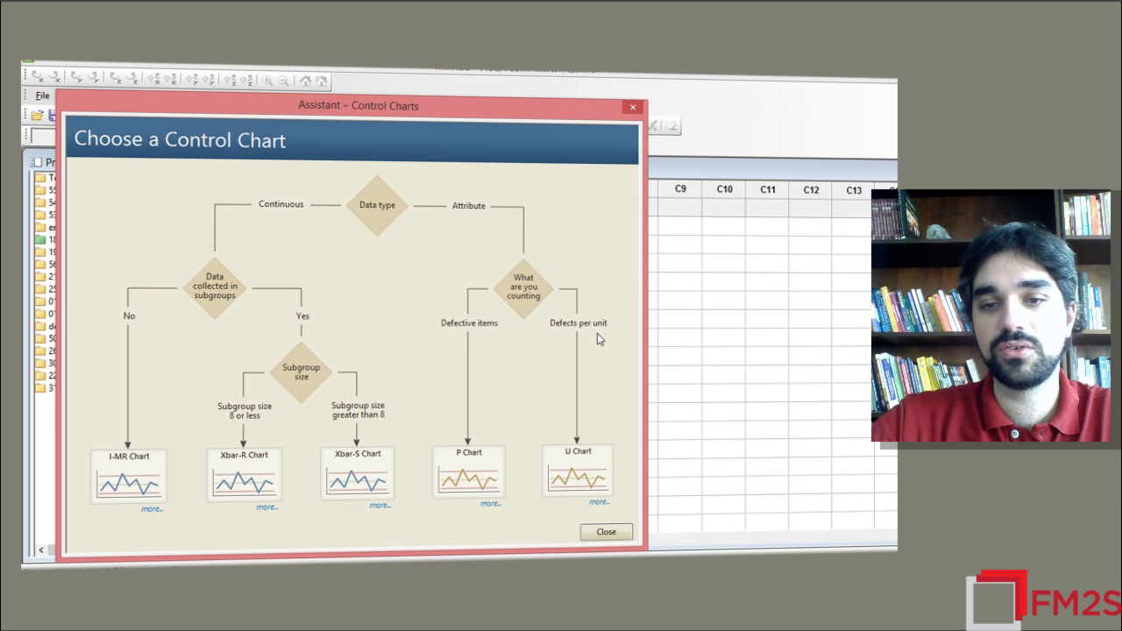
Step: Start a P chart from the selection guide, with ausencias as the defective items column and n_func as the column of subgroup sizes
{"action": "left_click", "coordinate": [473, 471]}
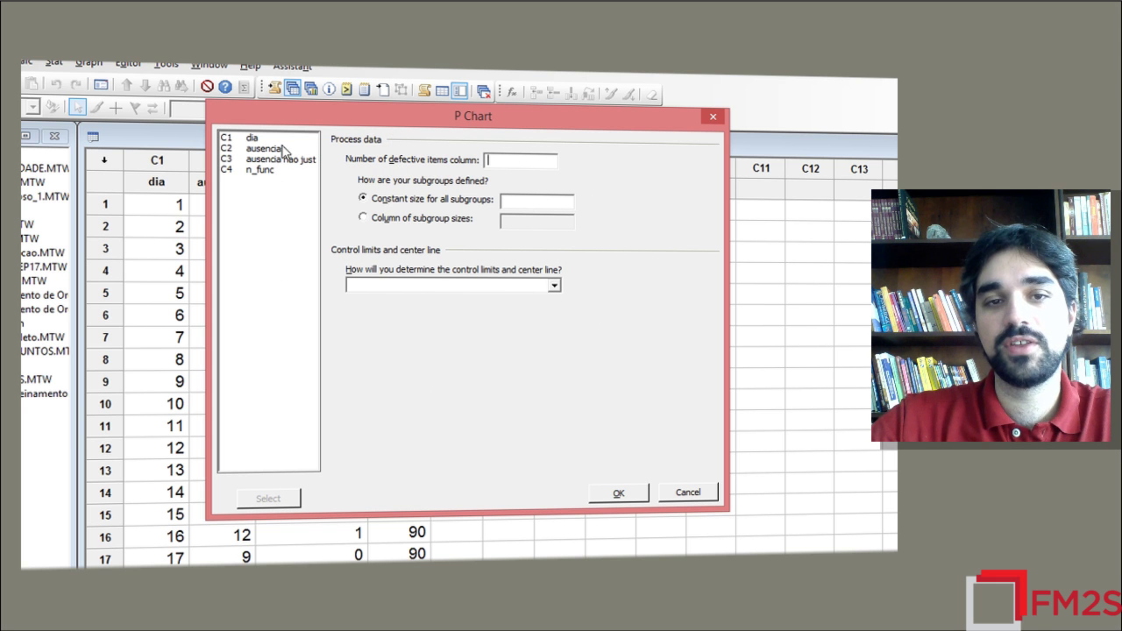
{"action": "double_click", "coordinate": [283, 150]}
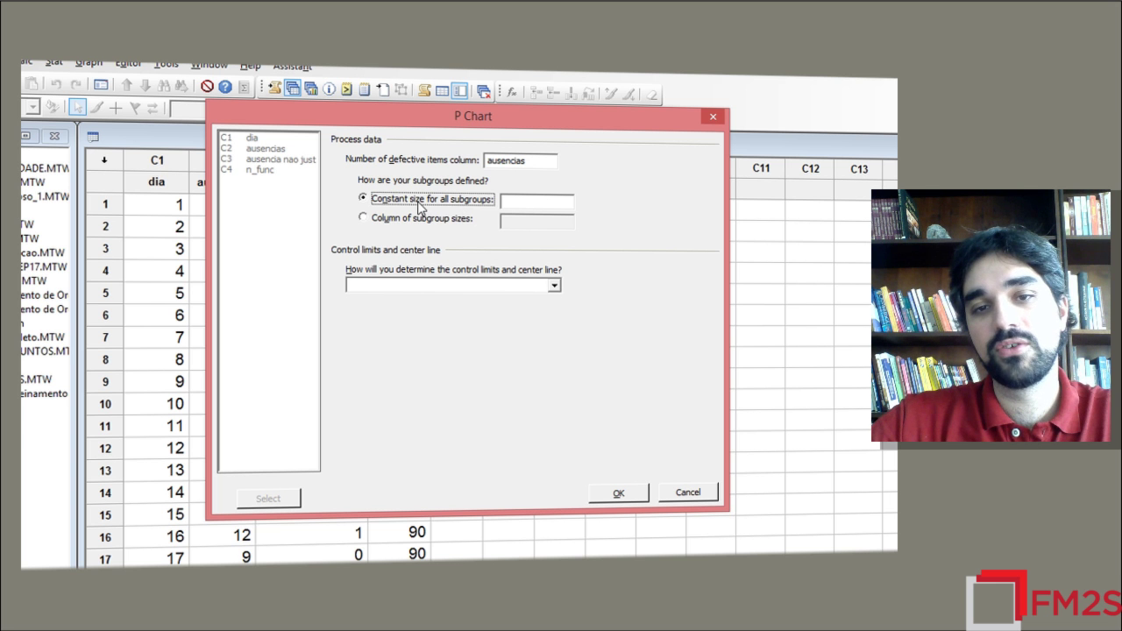
{"action": "left_click_drag", "start_coordinate": [449, 121], "coordinate": [581, 126]}
{"action": "left_click", "coordinate": [515, 219]}
{"action": "double_click", "coordinate": [405, 149]}
{"action": "key", "text": "Return"}
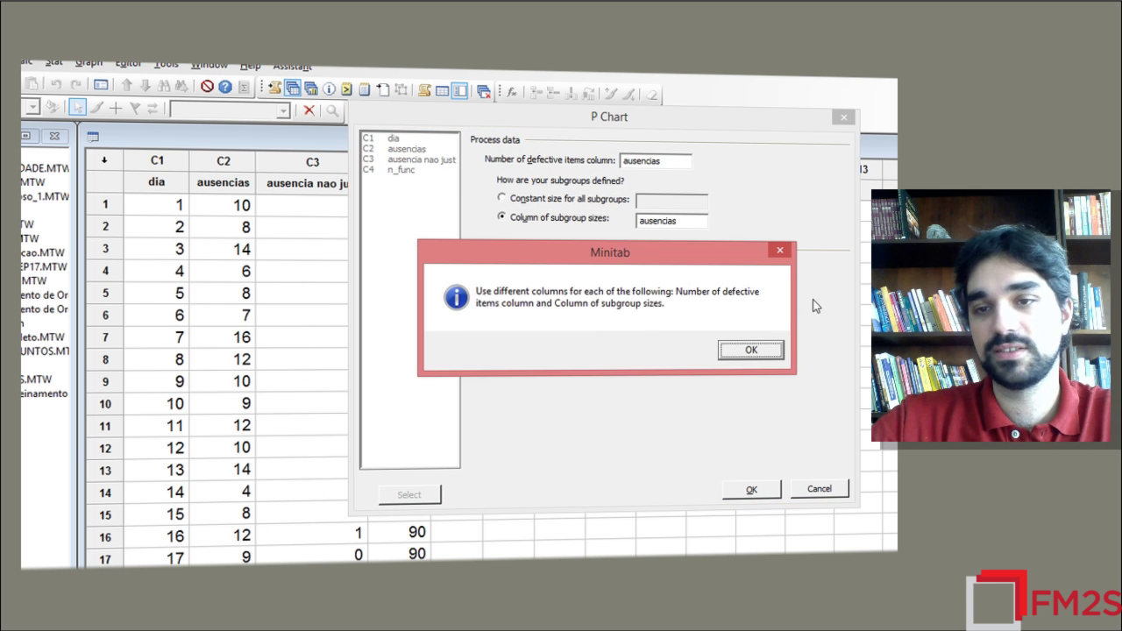
{"action": "left_click", "coordinate": [770, 348]}
{"action": "double_click", "coordinate": [401, 169]}
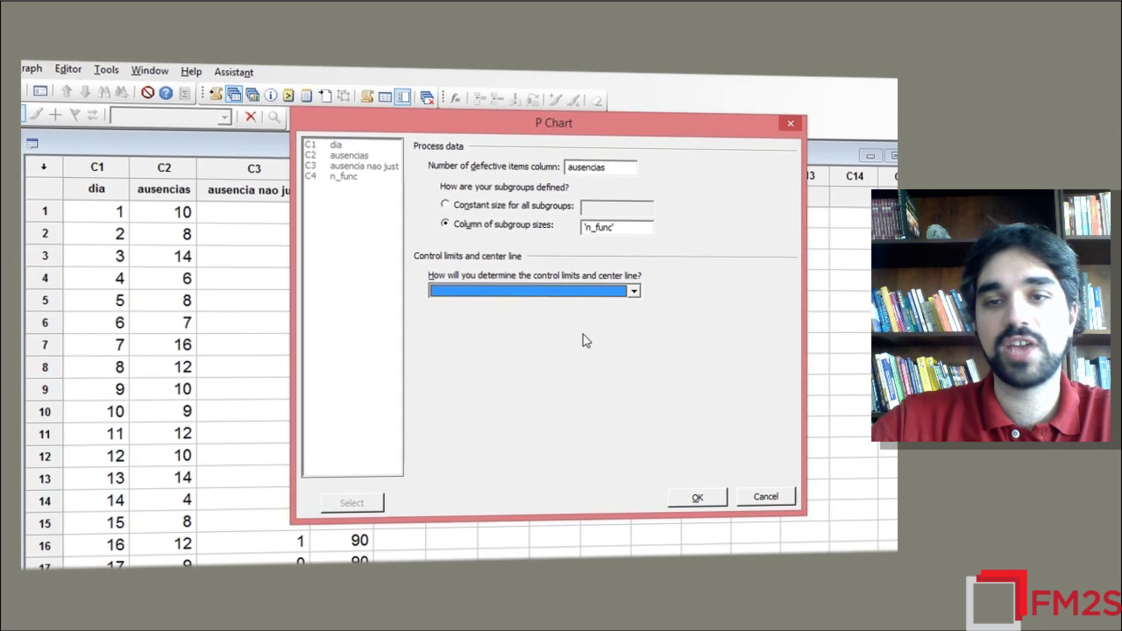
Step: Estimate the control limits and center line from the data and generate the P chart reports
{"action": "left_click_drag", "start_coordinate": [571, 129], "coordinate": [656, 130]}
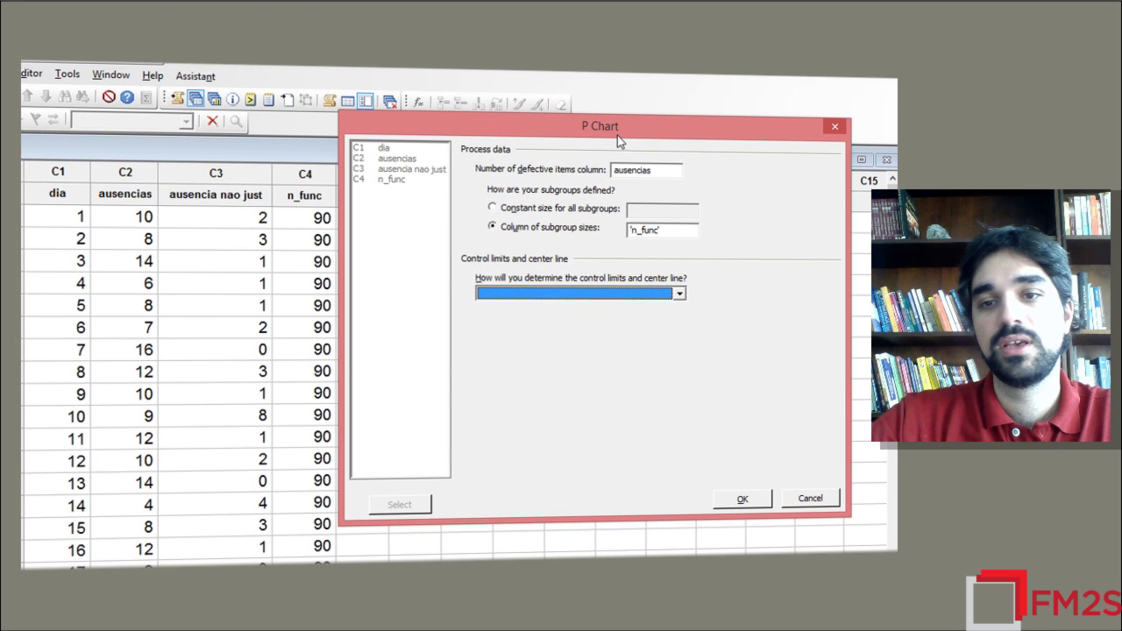
{"action": "left_click", "coordinate": [680, 294]}
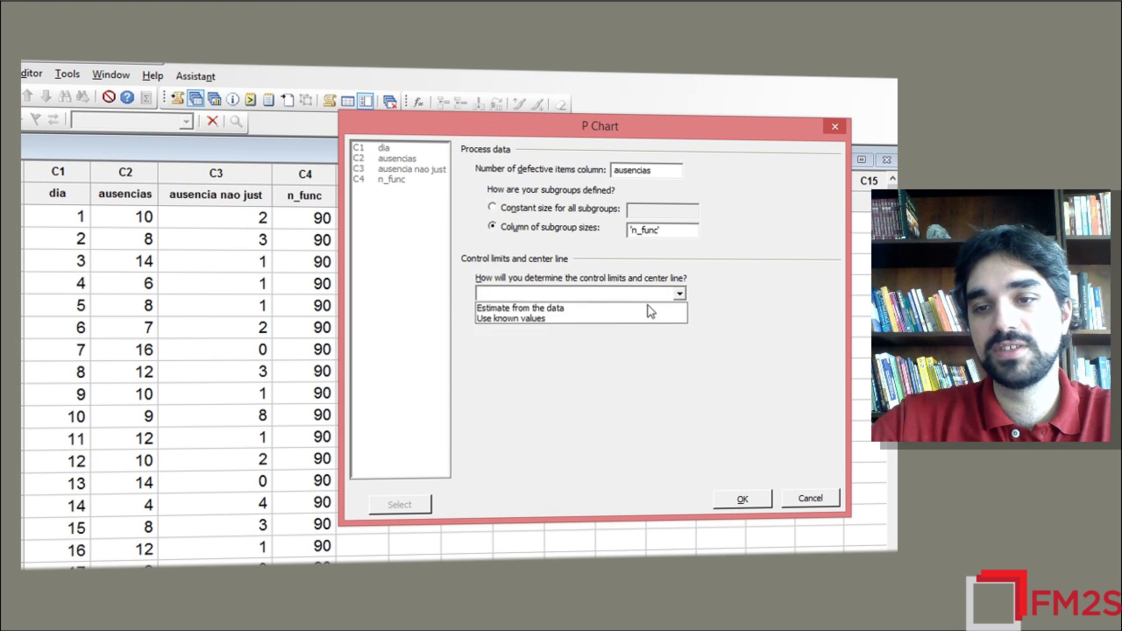
{"action": "left_click", "coordinate": [565, 307]}
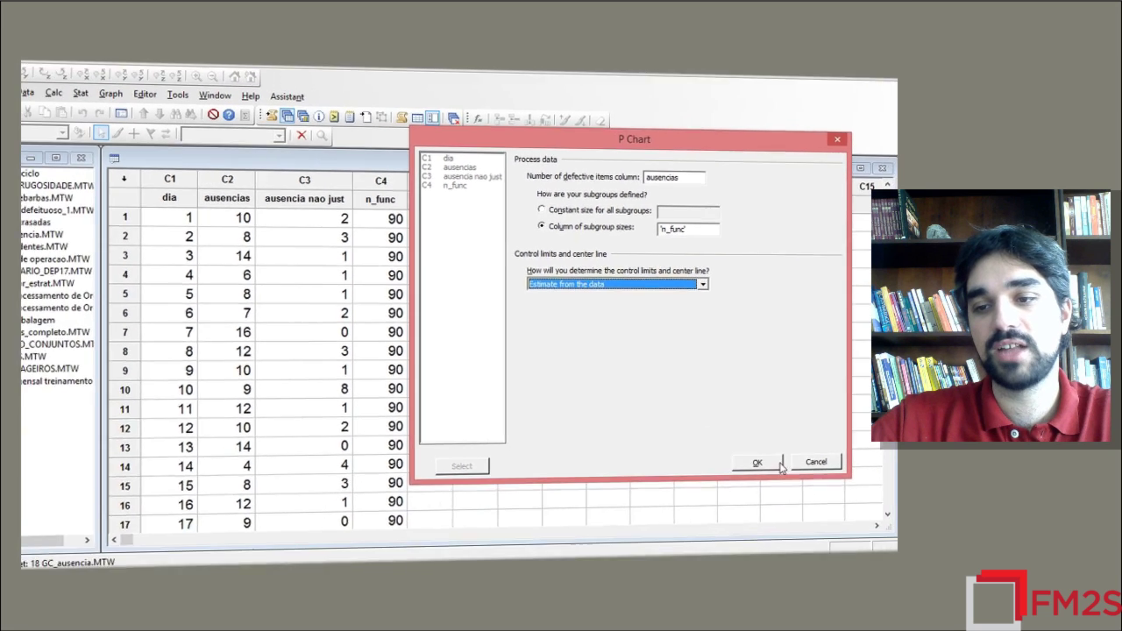
{"action": "left_click", "coordinate": [741, 499]}
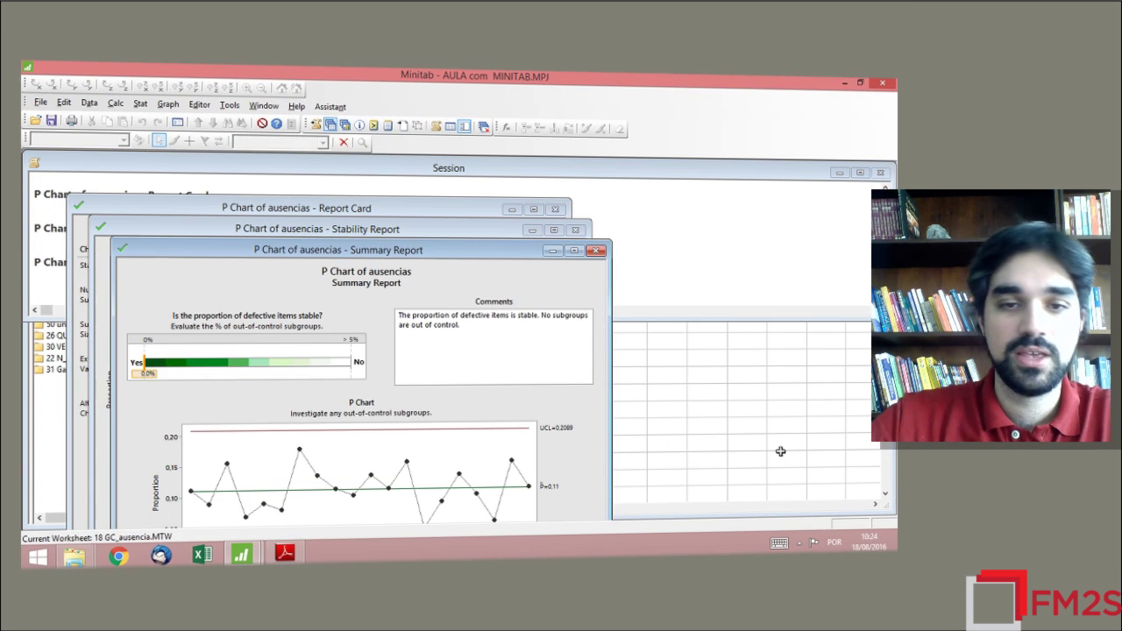
Step: Maximize the Summary Report of ausencias to examine its stability result and chart, and list the project's graphs beside it
{"action": "left_click_drag", "start_coordinate": [423, 251], "coordinate": [499, 159]}
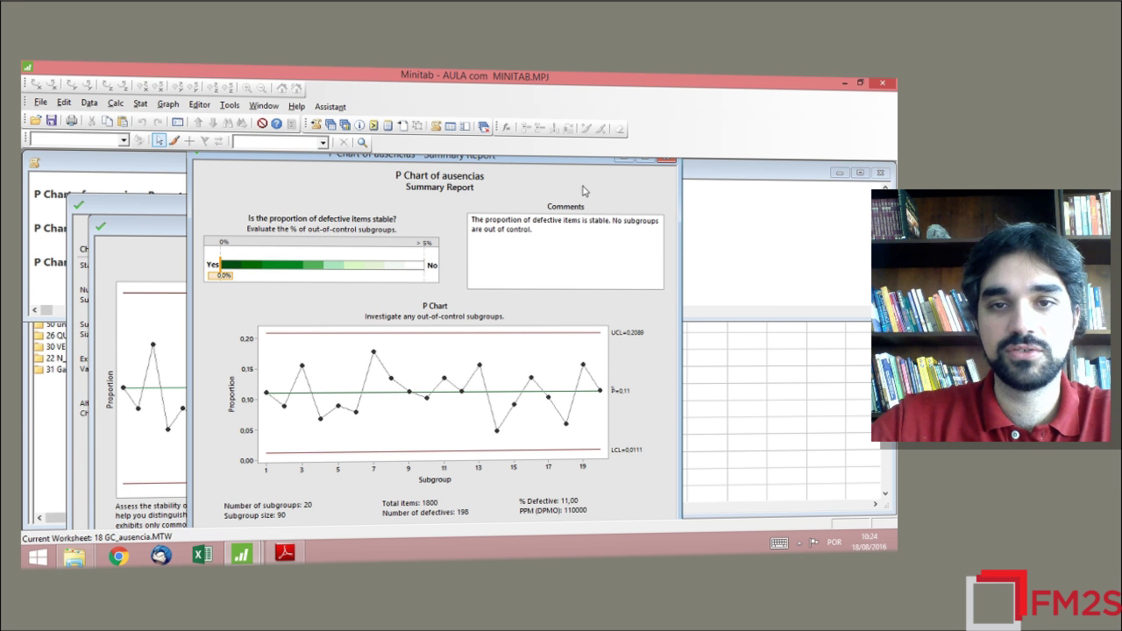
{"action": "left_click", "coordinate": [646, 161]}
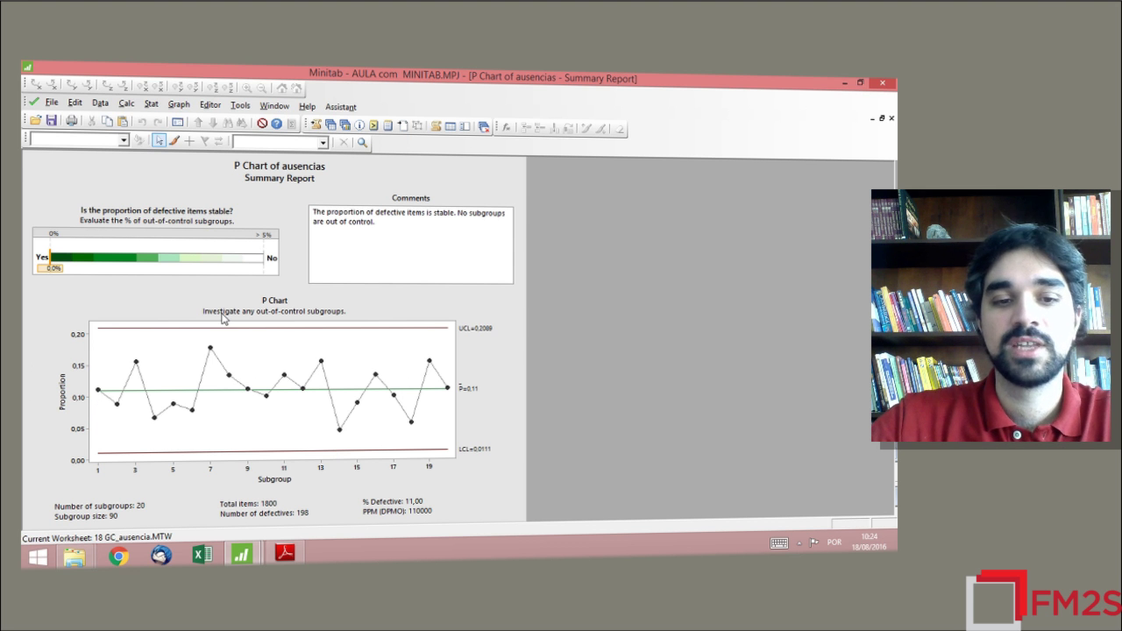
{"action": "left_click", "coordinate": [330, 126]}
{"action": "left_click", "coordinate": [344, 126]}
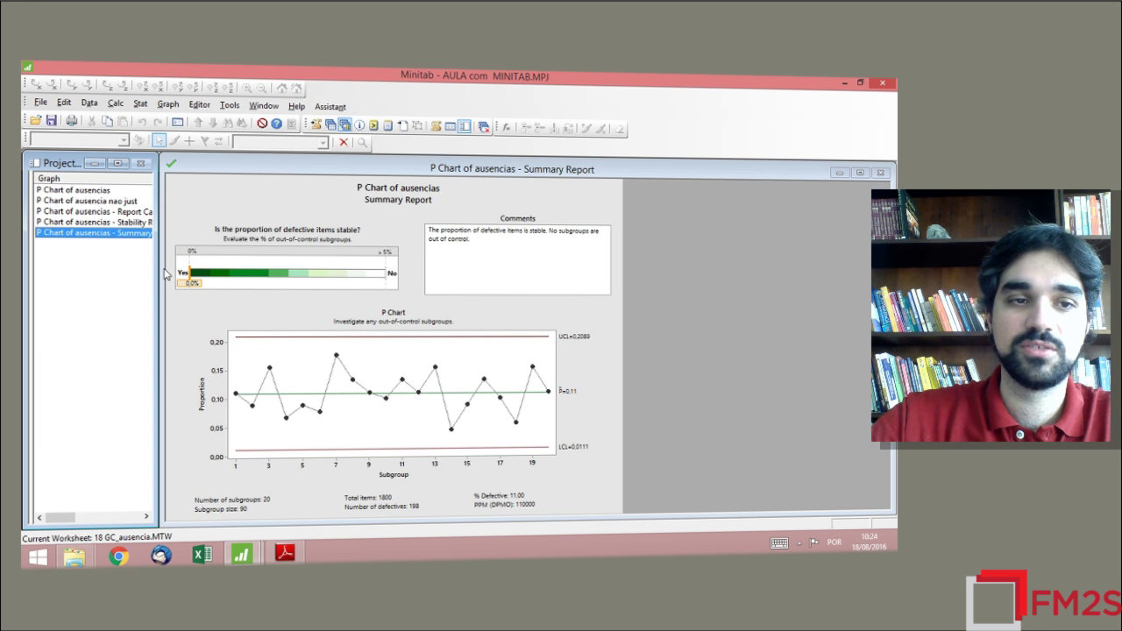
Step: Open the Stability Report and the Report Card of ausencias to review the example patterns and the data checks
{"action": "left_click", "coordinate": [112, 223]}
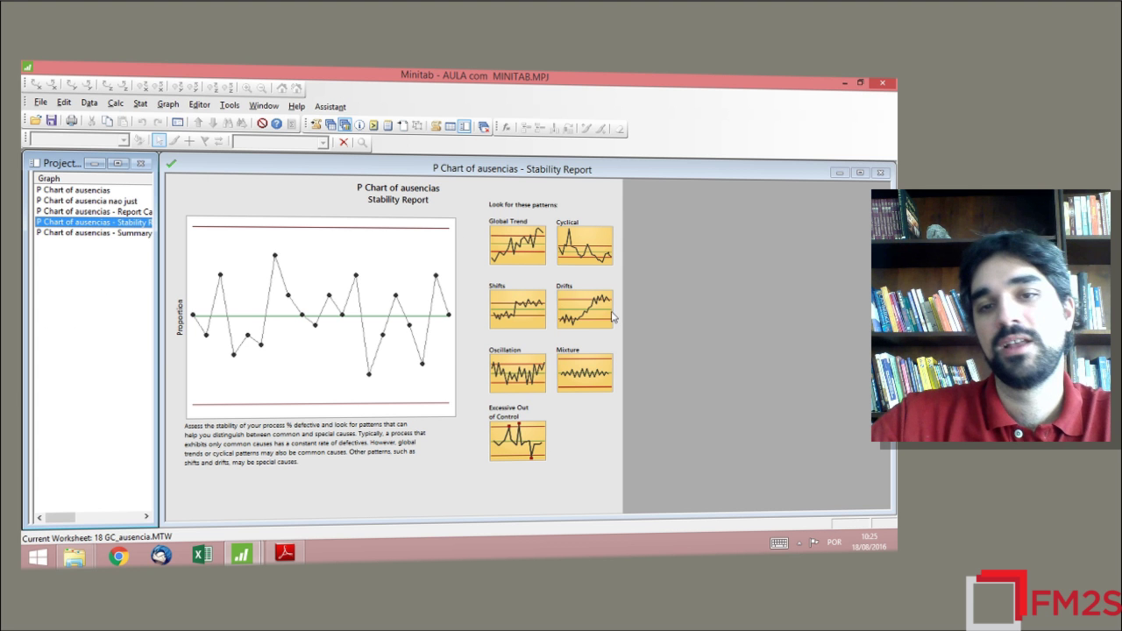
{"action": "left_click", "coordinate": [519, 247]}
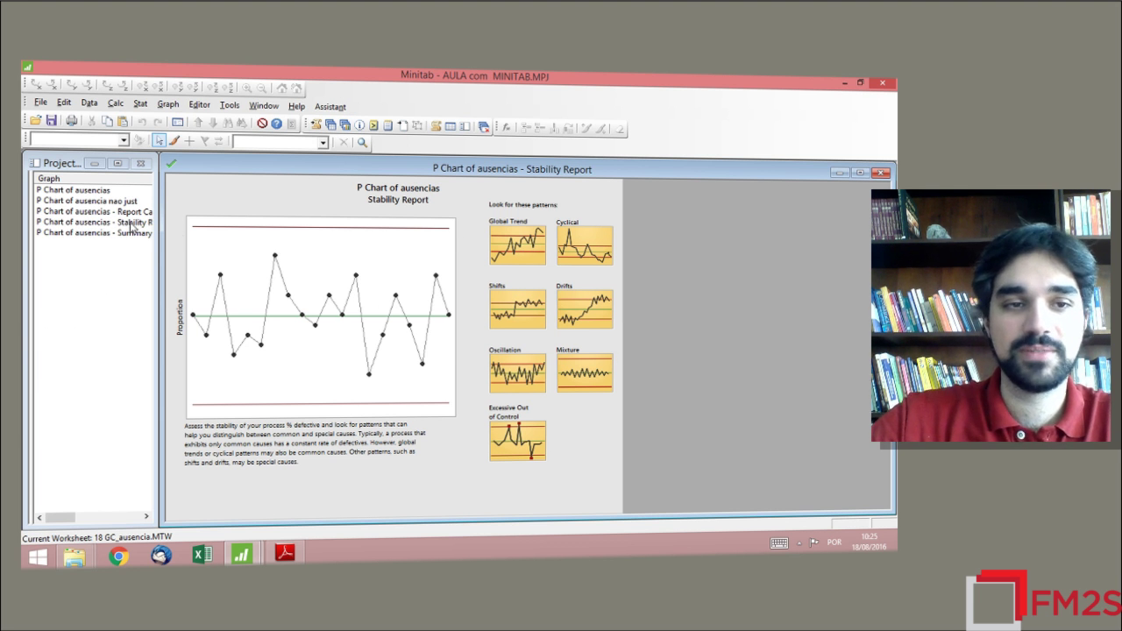
{"action": "double_click", "coordinate": [123, 211]}
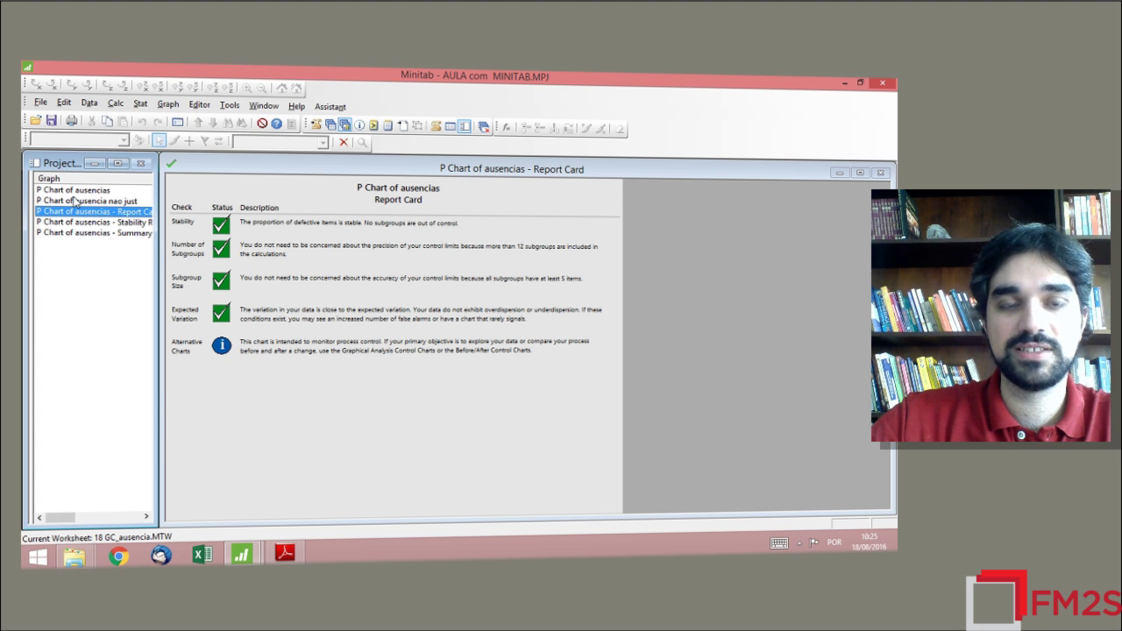
Step: Switch to the exercise list in Adobe Reader and read the exercise on page 5 about monthly accidents, including its worksheet name 19 GC_Acidentes
{"action": "left_click", "coordinate": [284, 553]}
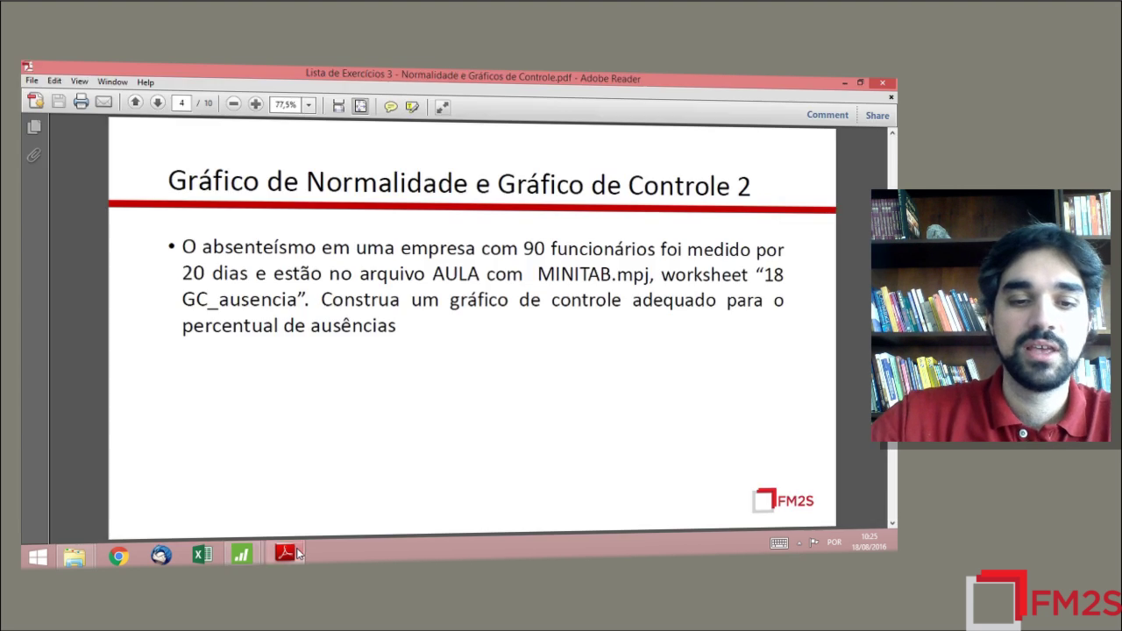
{"action": "scroll", "coordinate": [396, 324], "scroll_direction": "down", "scroll_amount": 1}
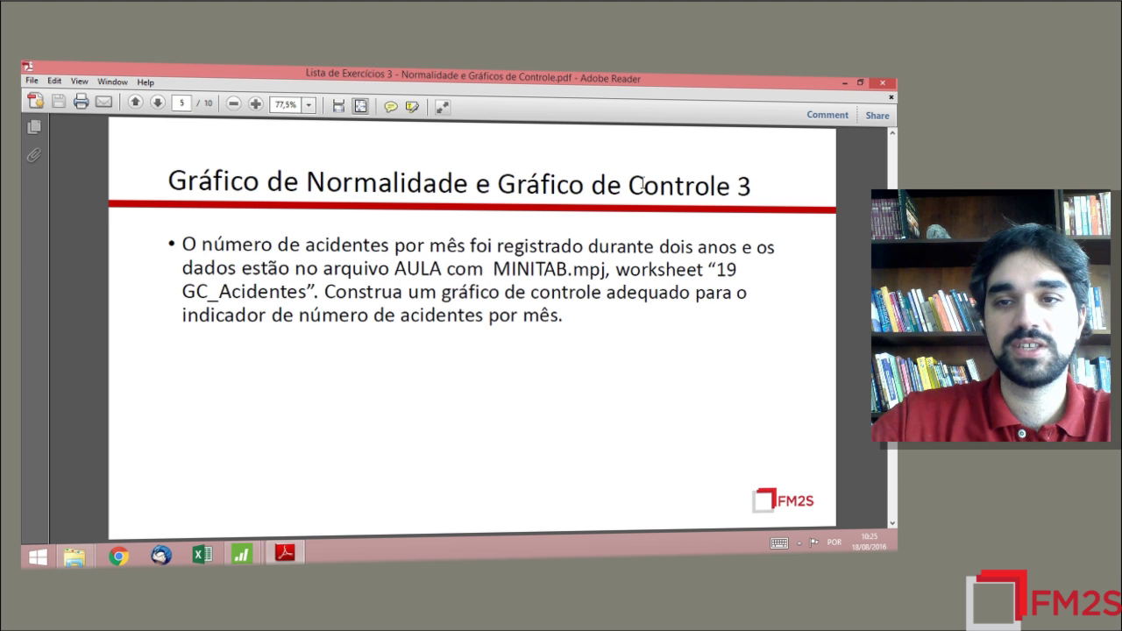
{"action": "left_click_drag", "start_coordinate": [486, 183], "coordinate": [694, 184]}
{"action": "left_click", "coordinate": [514, 354]}
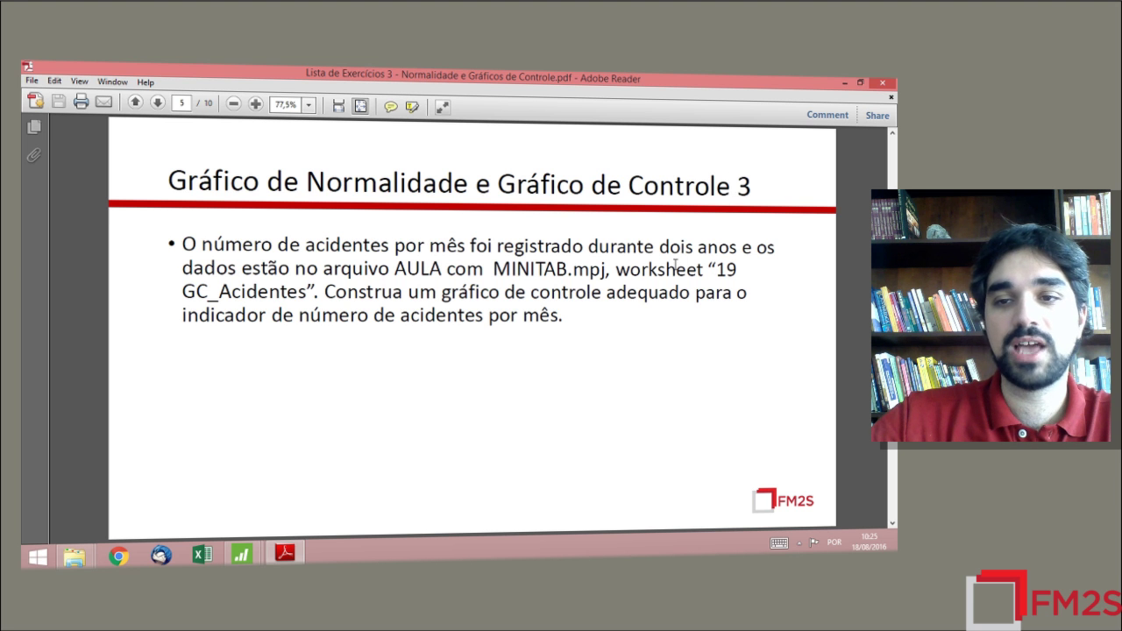
{"action": "left_click_drag", "start_coordinate": [233, 293], "coordinate": [318, 295]}
{"action": "left_click", "coordinate": [355, 393]}
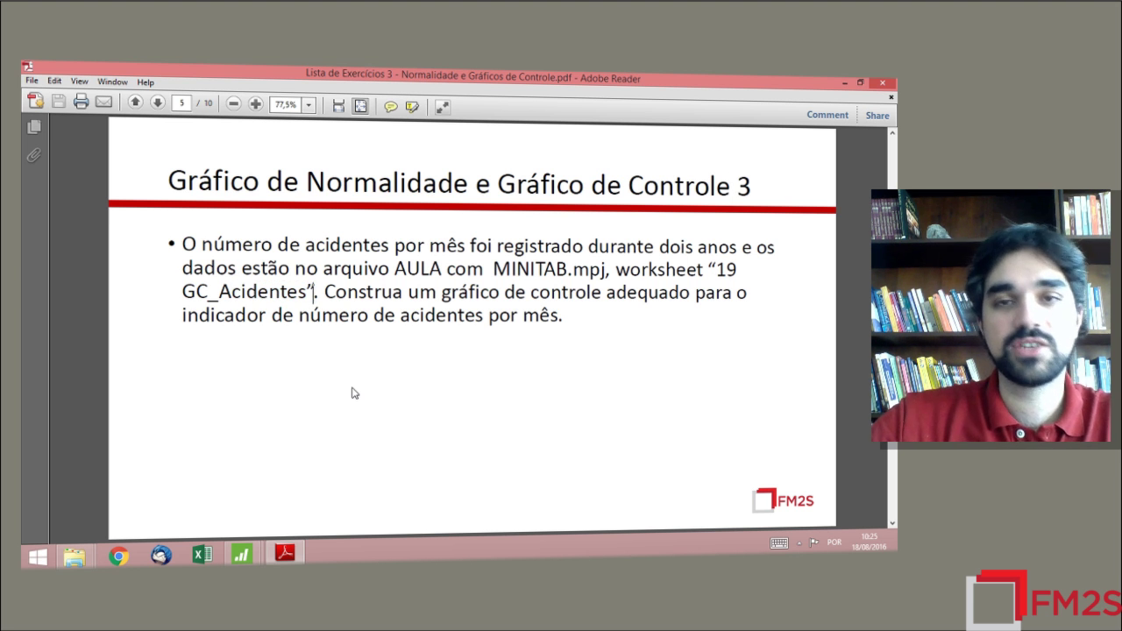